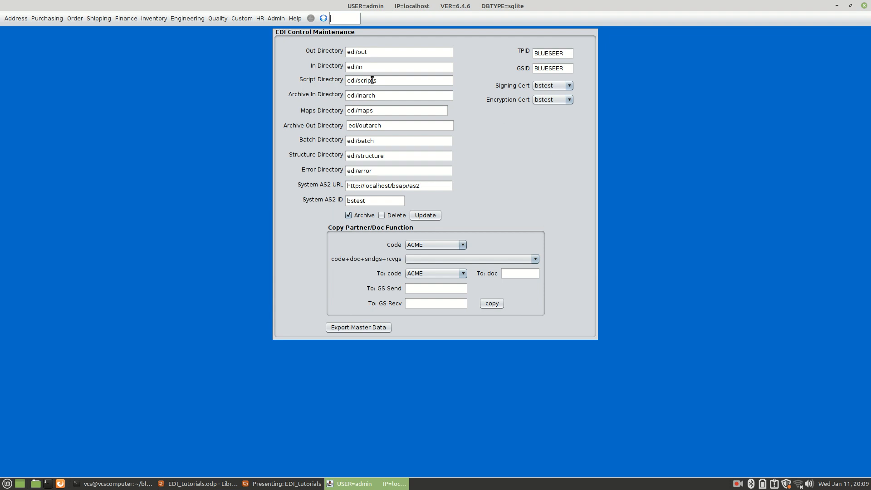
Step: Check the tutorial slide and open the EDI File Load Maintenance screen with the code edip
{"action": "key", "text": "alt+Tab"}
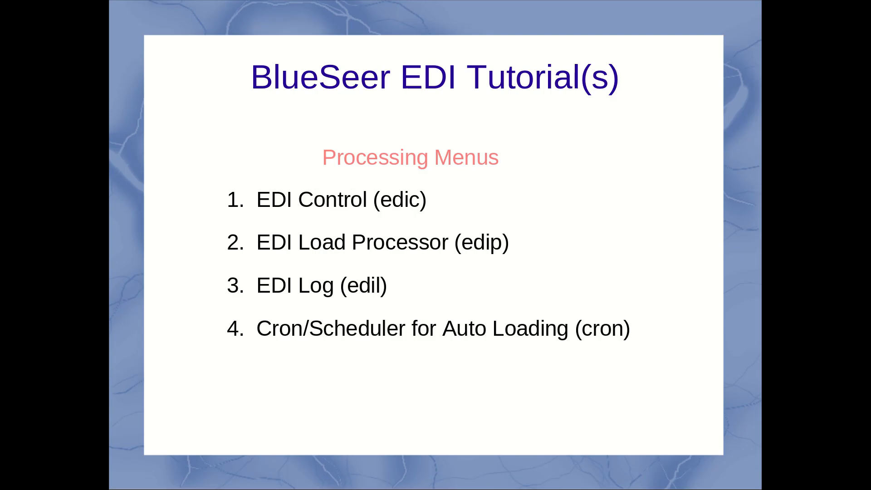
{"action": "key", "text": "alt+Tab"}
{"action": "left_click", "coordinate": [344, 13]}
{"action": "type", "text": "edip"}
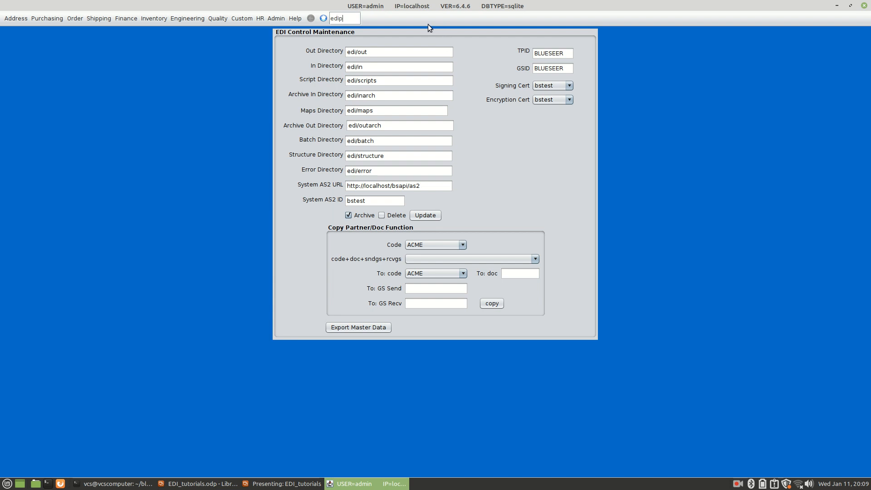
{"action": "key", "text": "Return"}
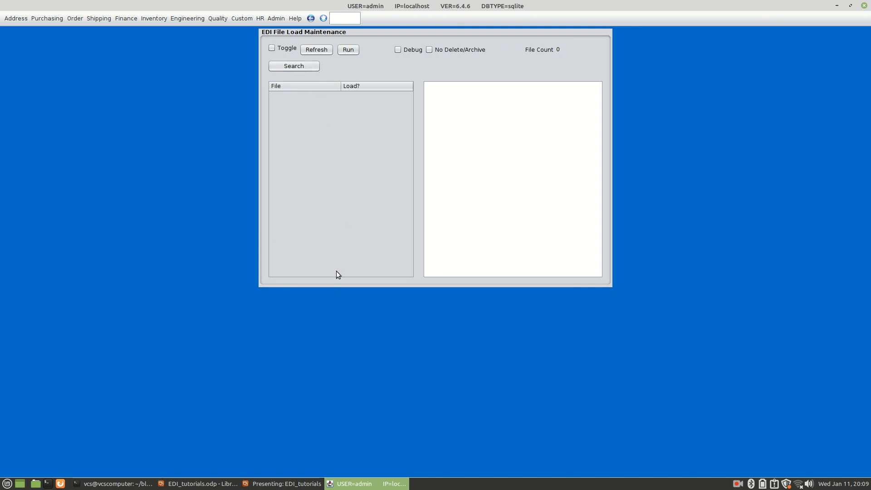
Step: In the file manager, copy all files from the blueseer/edi/sampledata folder
{"action": "left_click", "coordinate": [35, 484]}
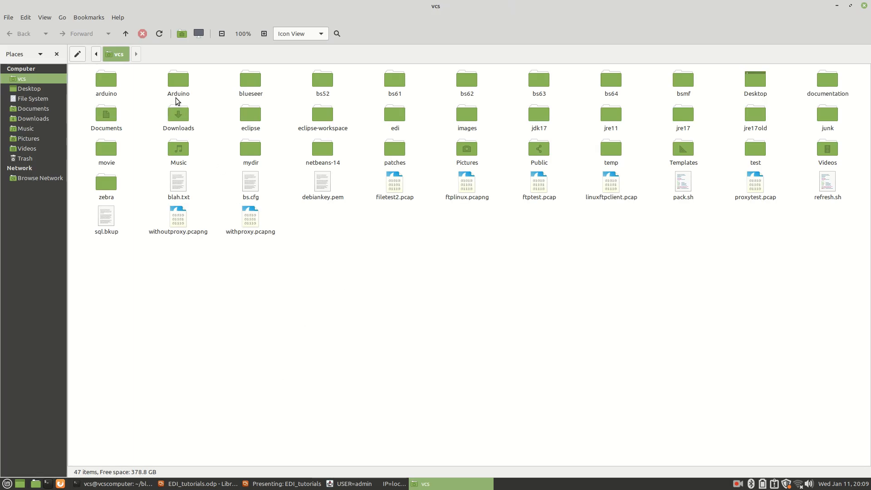
{"action": "double_click", "coordinate": [248, 82]}
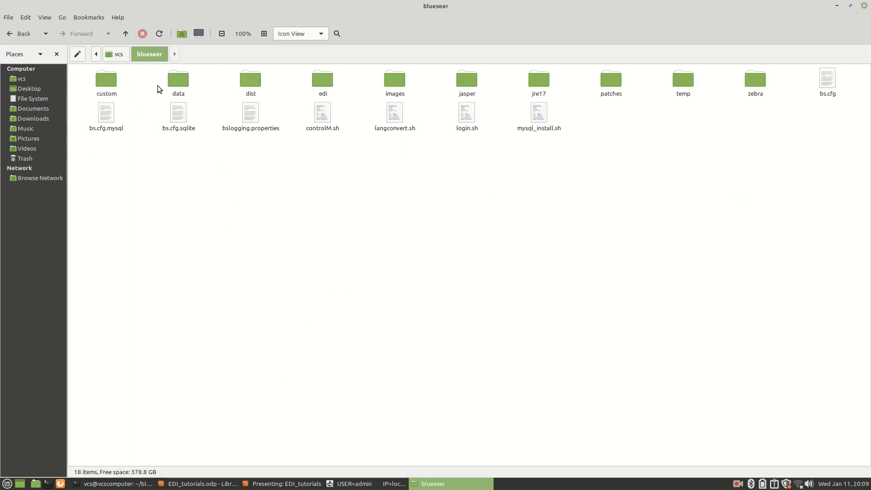
{"action": "double_click", "coordinate": [322, 79]}
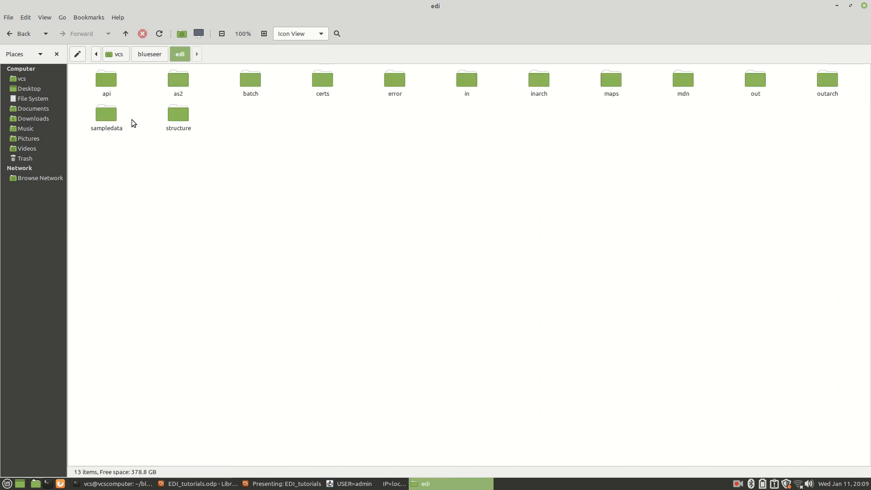
{"action": "double_click", "coordinate": [102, 116]}
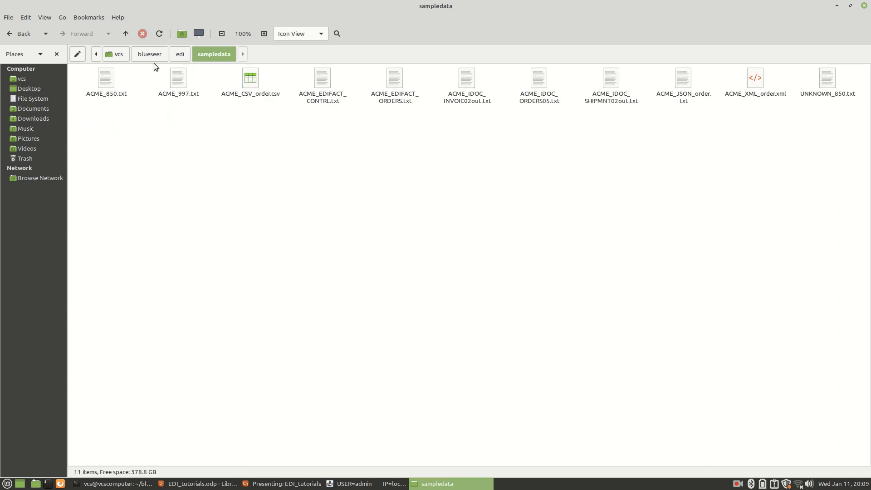
{"action": "key", "text": "ctrl+a"}
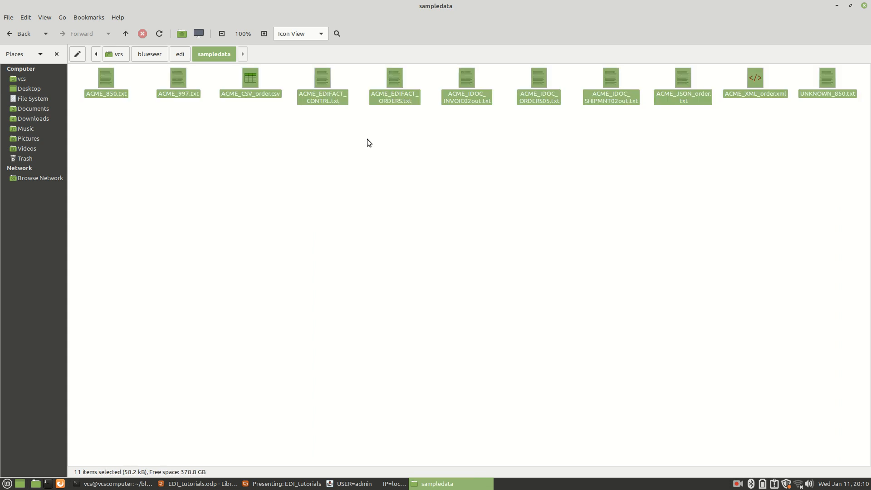
{"action": "key", "text": "ctrl+c"}
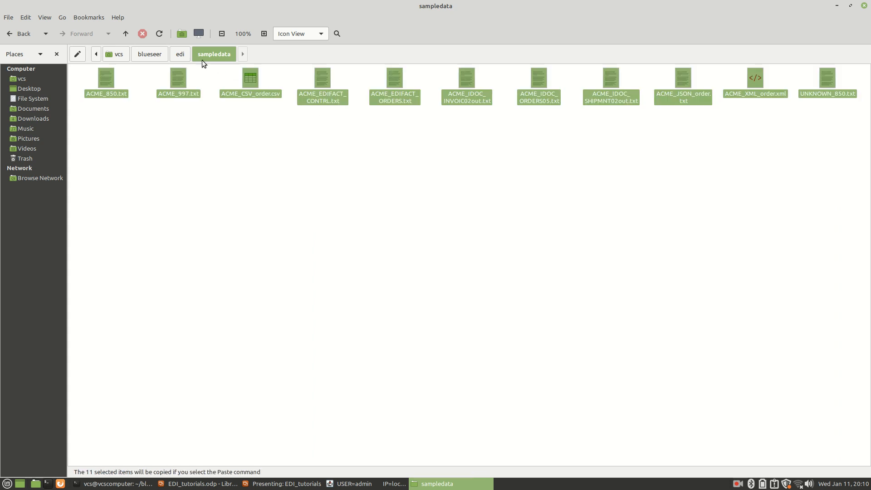
Step: Paste the sample files into the blueseer/edi/in folder, and refresh the file list on BlueSeer's EDI load screen
{"action": "left_click", "coordinate": [180, 55]}
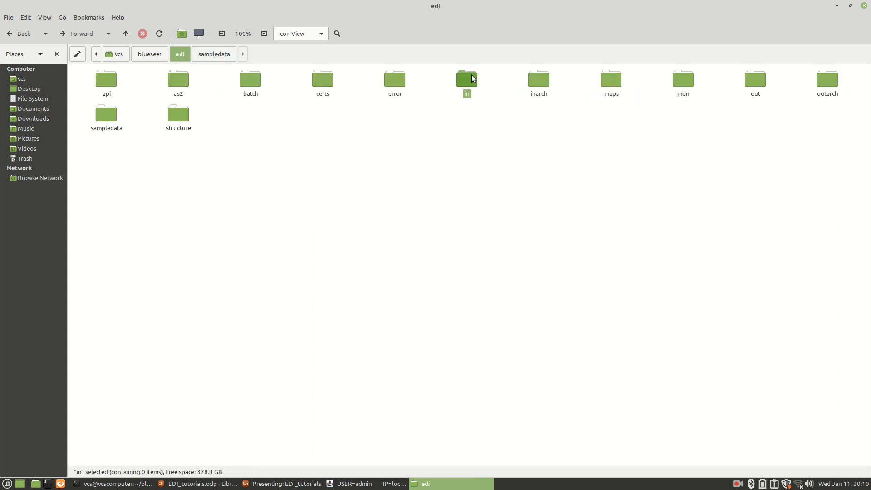
{"action": "double_click", "coordinate": [470, 77]}
{"action": "key", "text": "ctrl+v"}
{"action": "left_click", "coordinate": [450, 130]}
{"action": "key", "text": "alt+Tab"}
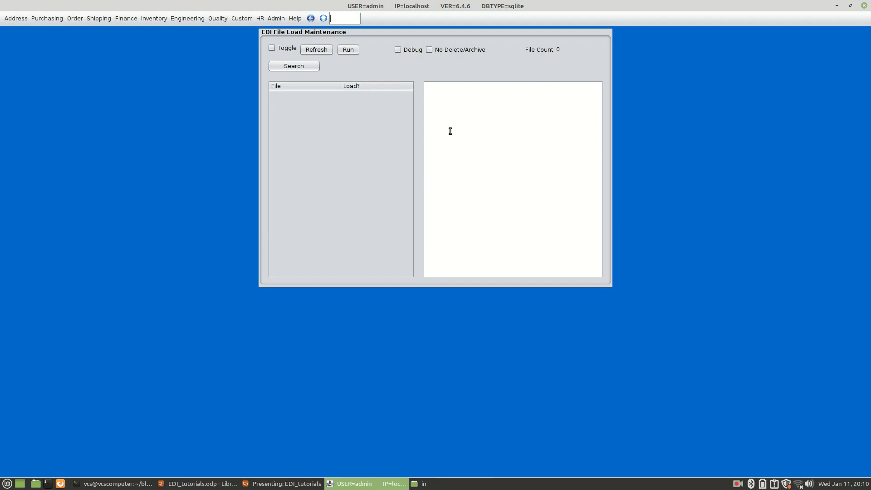
{"action": "left_click", "coordinate": [317, 50]}
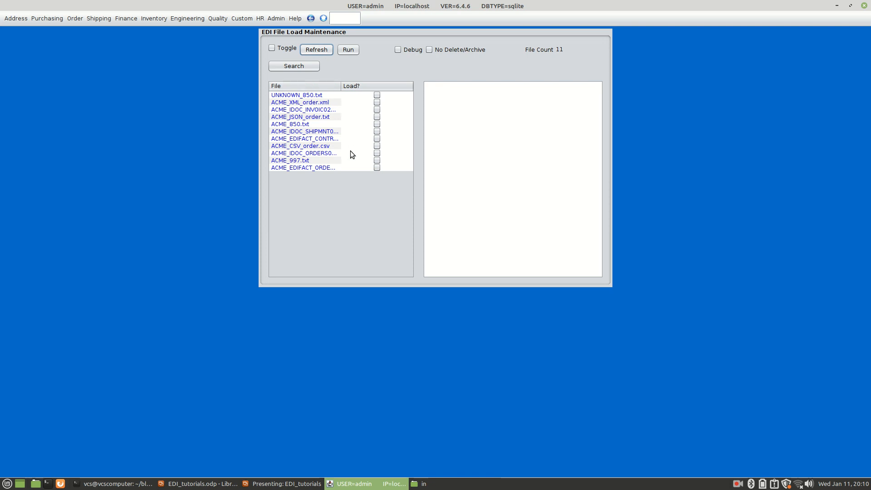
Step: Mark UNKNOWN_850.txt and the ACME IDOC INVOIC02 file for loading, and clear all load marks using Toggle
{"action": "left_click", "coordinate": [377, 95]}
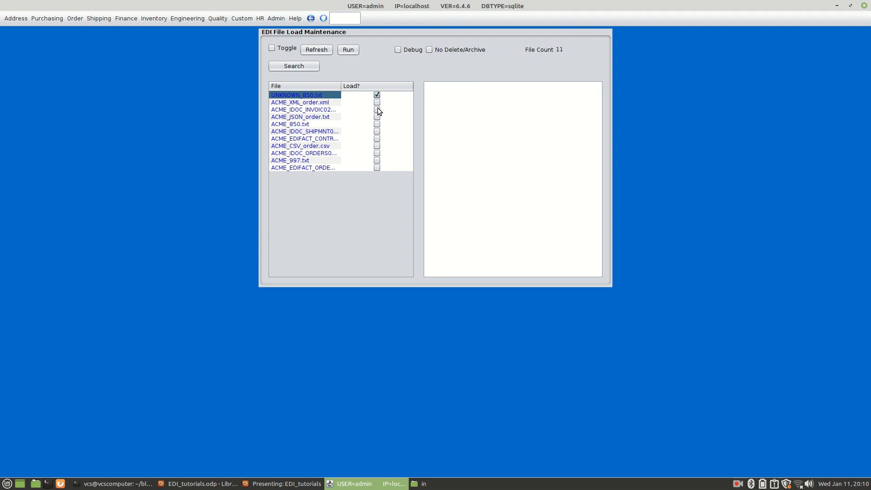
{"action": "left_click", "coordinate": [377, 109]}
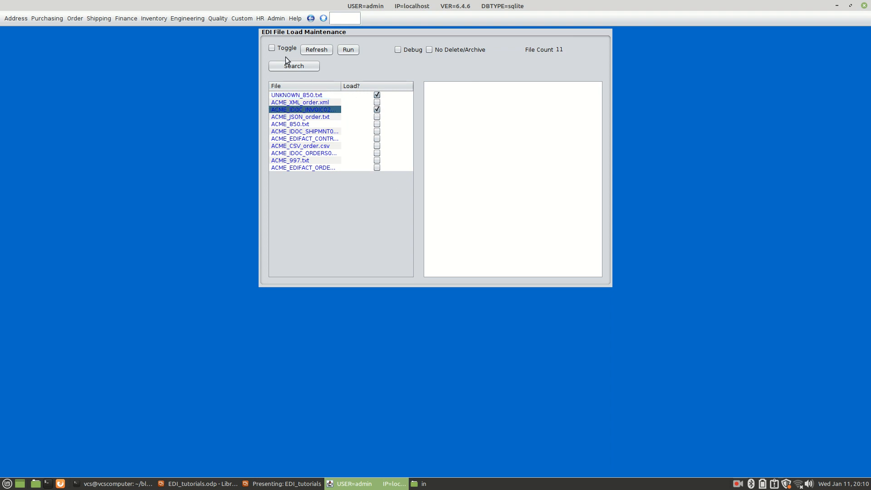
{"action": "left_click", "coordinate": [273, 48]}
{"action": "left_click", "coordinate": [274, 47]}
Step: Preview the contents of UNKNOWN_850.txt and the ACME XML order, IDOC invoice, JSON order and IDOC shipment files
{"action": "left_click", "coordinate": [295, 95]}
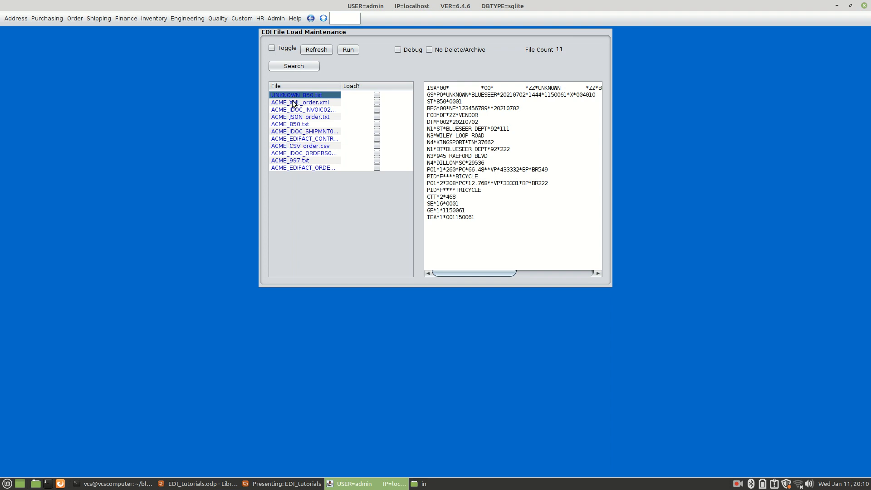
{"action": "left_click", "coordinate": [293, 102]}
{"action": "left_click", "coordinate": [295, 110]}
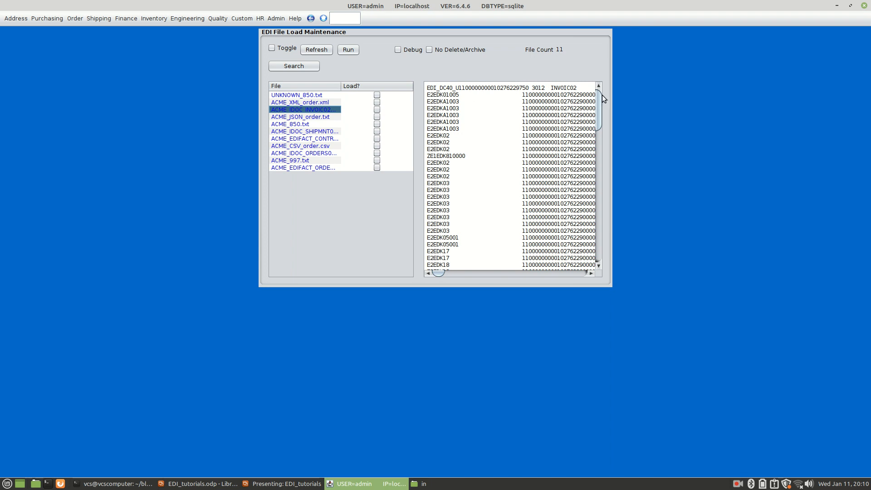
{"action": "left_click_drag", "start_coordinate": [600, 102], "coordinate": [620, 69]}
{"action": "left_click", "coordinate": [305, 117]}
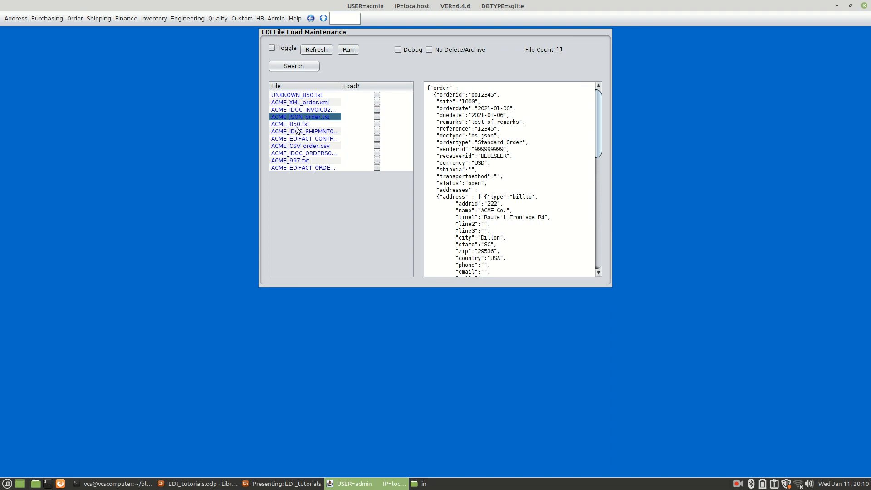
{"action": "left_click", "coordinate": [299, 132]}
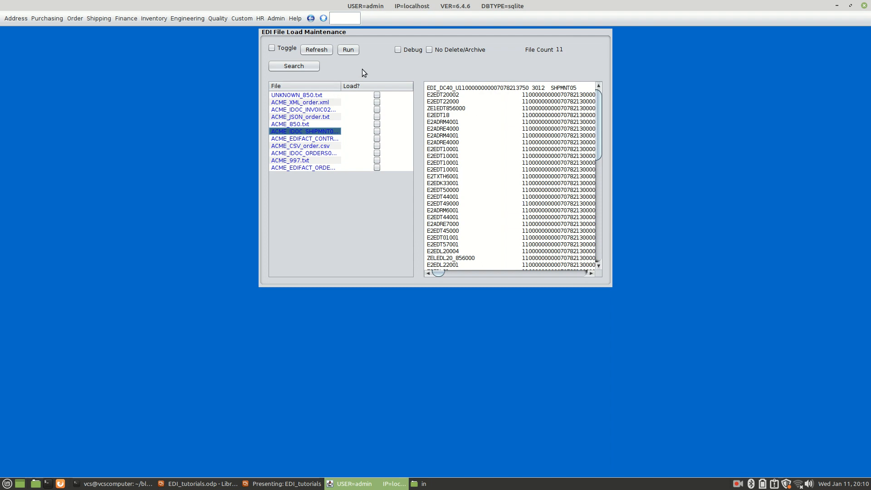
Step: Try to run the load of all files with Debug enabled, and turn Debug off again
{"action": "left_click", "coordinate": [271, 48]}
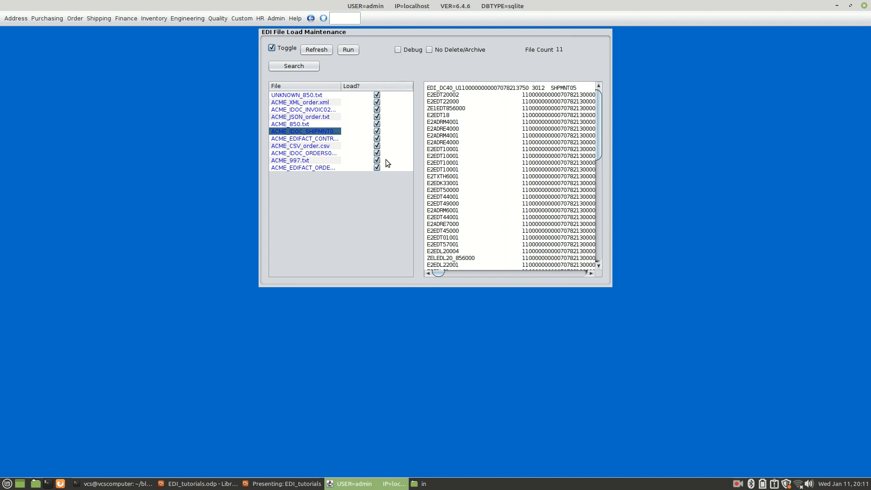
{"action": "left_click", "coordinate": [399, 51]}
{"action": "left_click", "coordinate": [345, 50]}
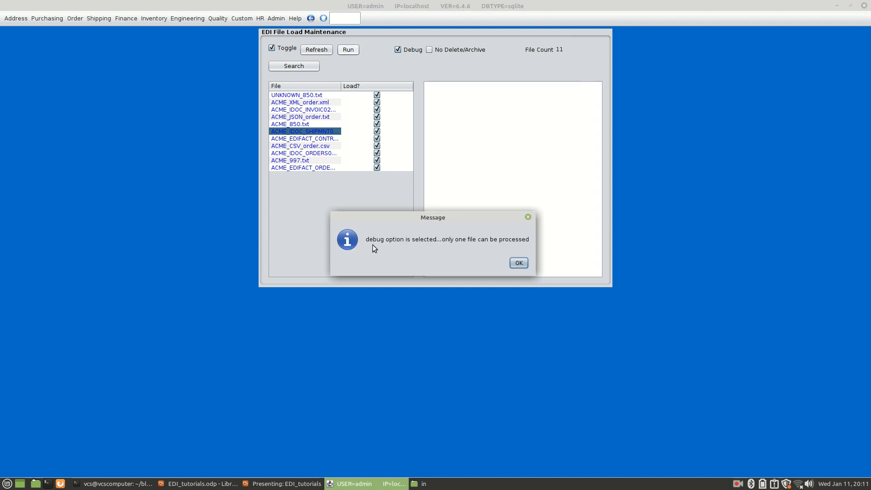
{"action": "left_click", "coordinate": [520, 264]}
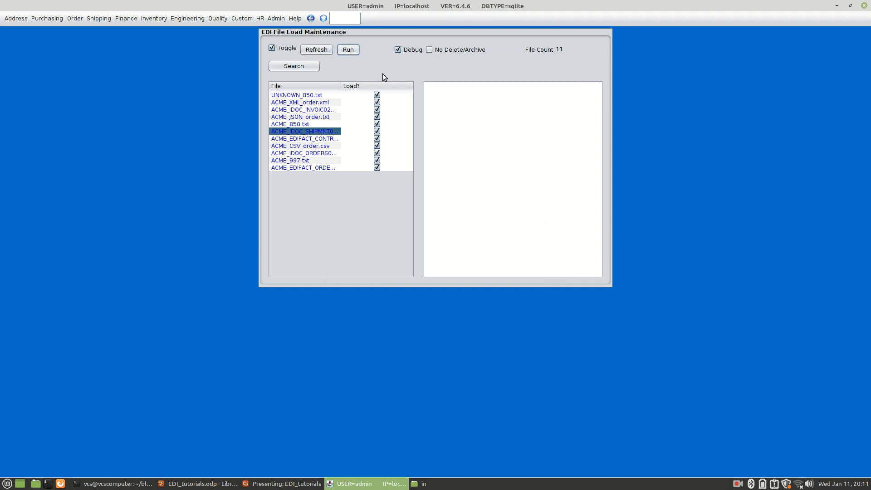
{"action": "left_click", "coordinate": [399, 50]}
Step: Refresh the file list, mark every file for loading, and run the load
{"action": "left_click", "coordinate": [316, 50]}
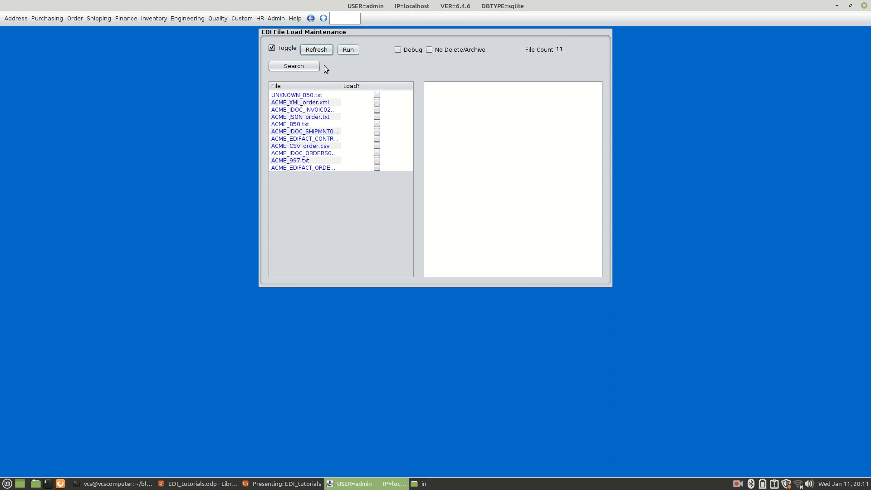
{"action": "left_click", "coordinate": [271, 49]}
{"action": "left_click", "coordinate": [272, 48]}
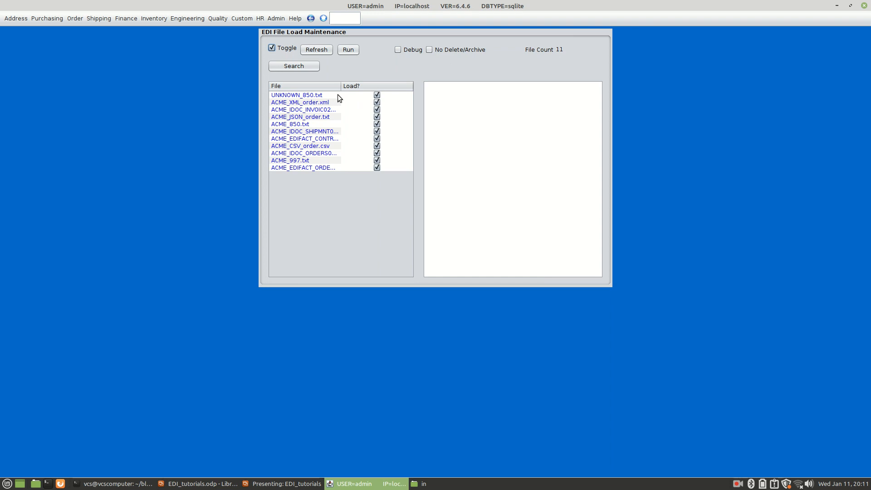
{"action": "left_click", "coordinate": [348, 50]}
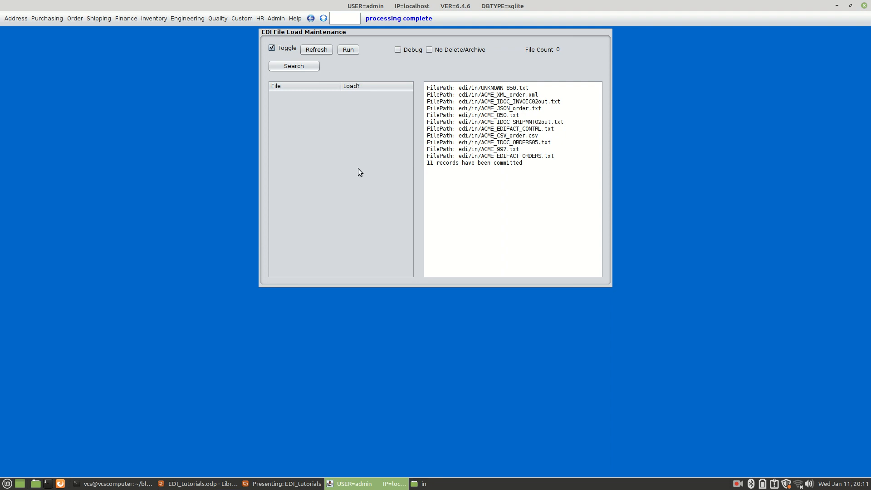
Step: Open the EDI Log Browse screen with the code edil and run the file log view
{"action": "left_click", "coordinate": [19, 19]}
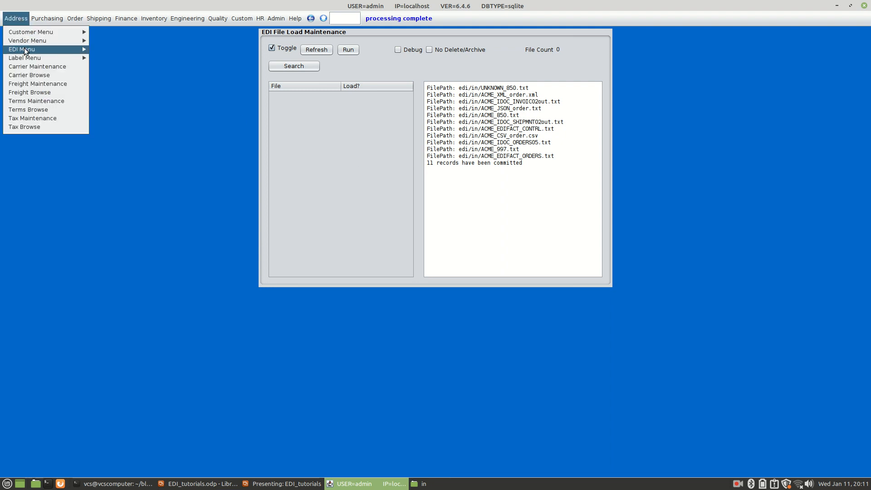
{"action": "mouse_move", "coordinate": [25, 48]}
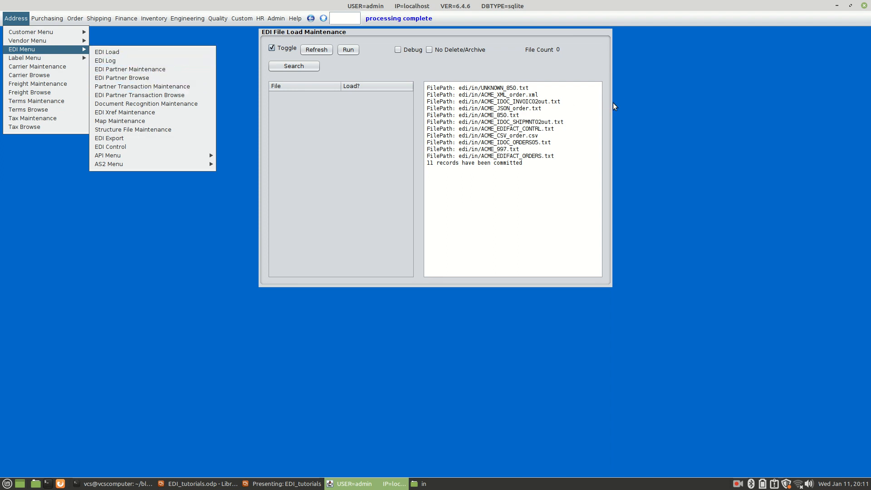
{"action": "left_click", "coordinate": [692, 109]}
{"action": "left_click", "coordinate": [347, 17]}
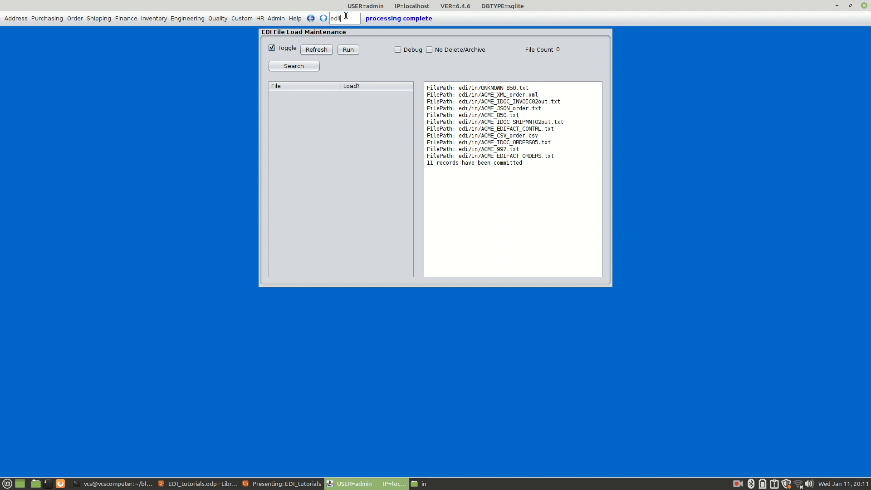
{"action": "key", "text": "Return"}
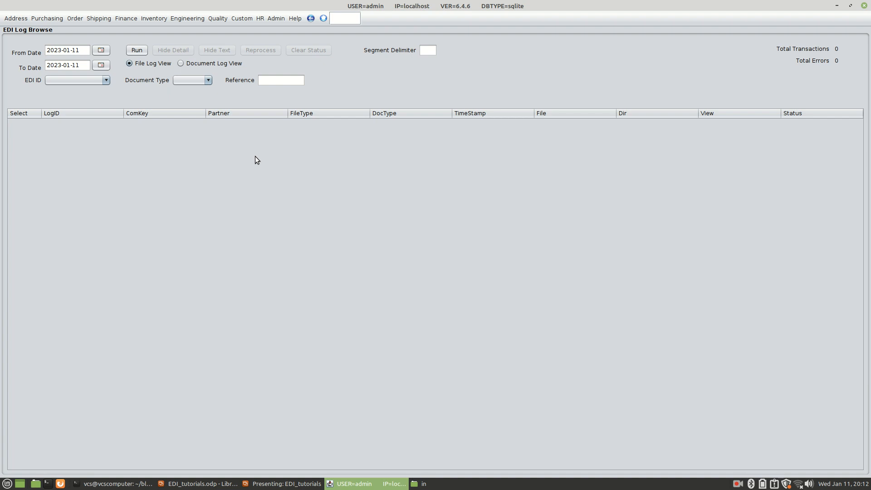
{"action": "left_click", "coordinate": [137, 50]}
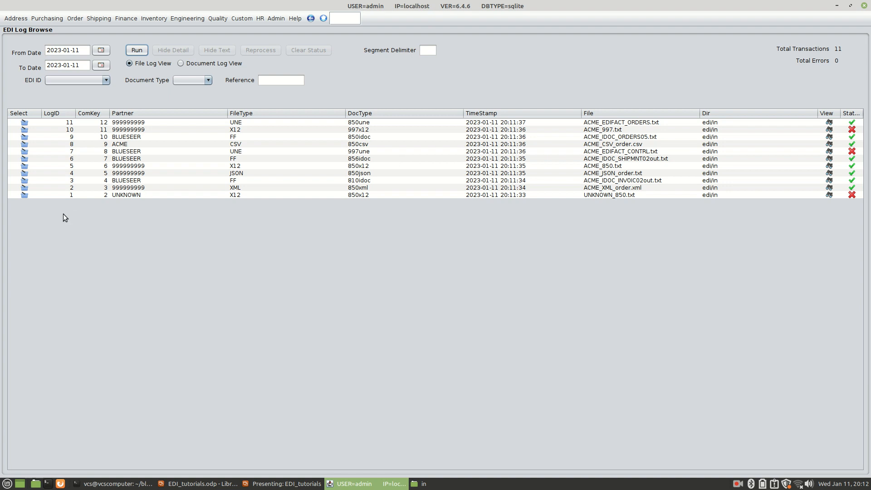
Step: Examine the log details of ACME_EDIFACT_ORDERS.txt and ACME_CSV_order.csv, displaying the full text of the CSV file's parent partner and found map entries
{"action": "left_click", "coordinate": [24, 123]}
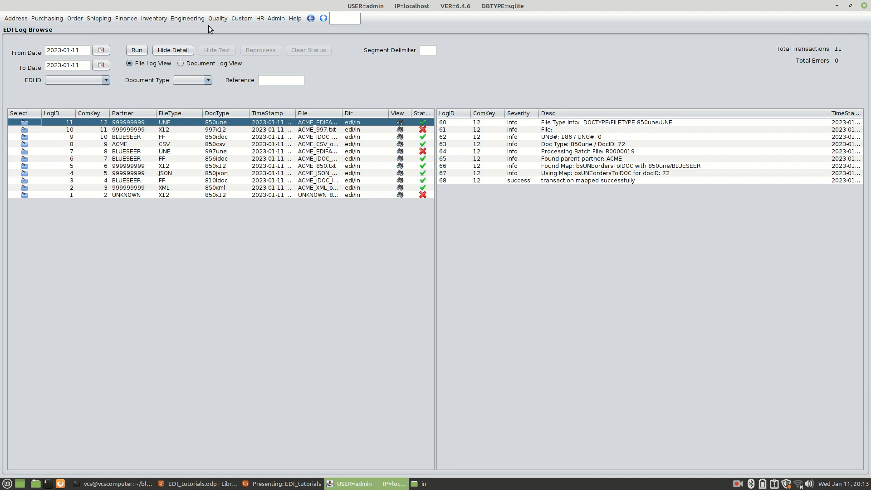
{"action": "left_click", "coordinate": [175, 50]}
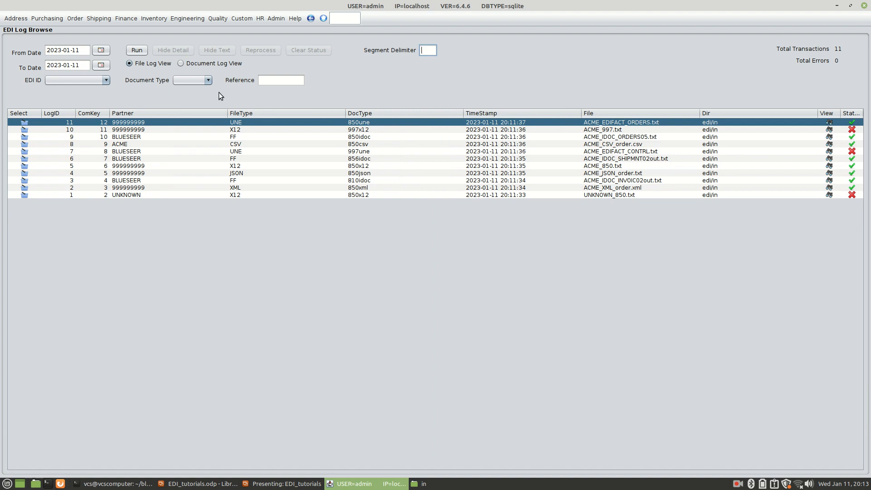
{"action": "left_click", "coordinate": [24, 144]}
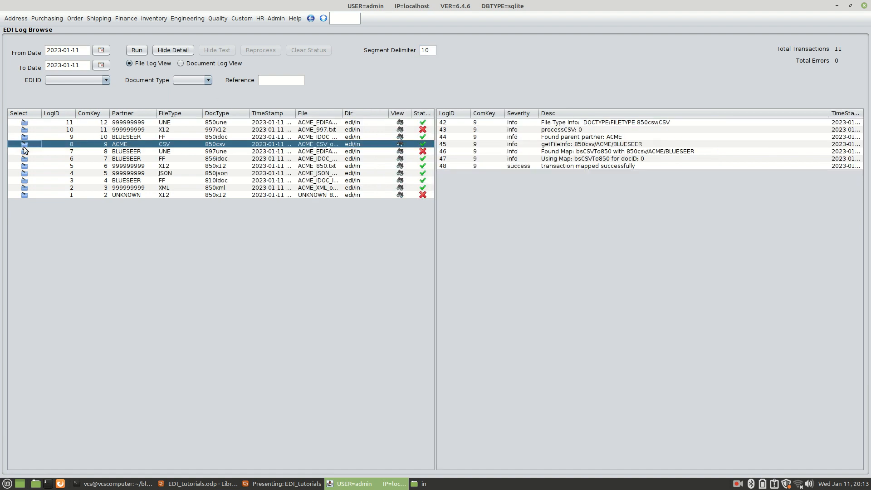
{"action": "left_click", "coordinate": [516, 137]}
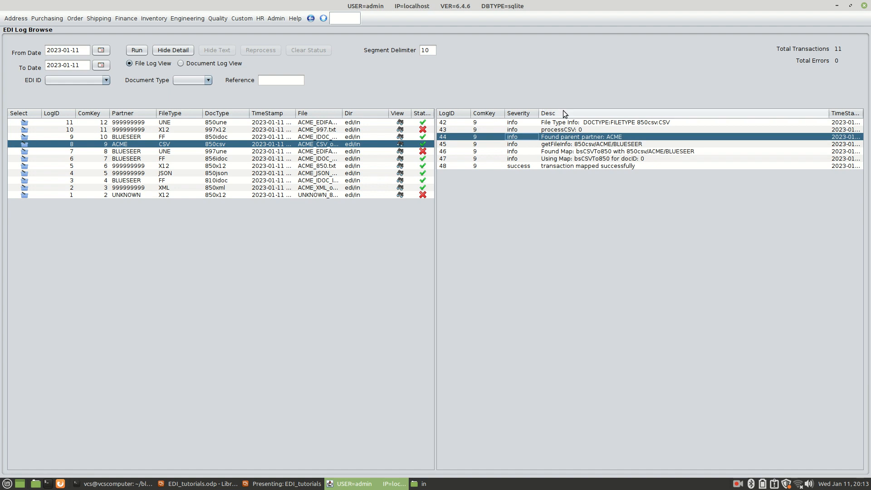
{"action": "double_click", "coordinate": [574, 138]}
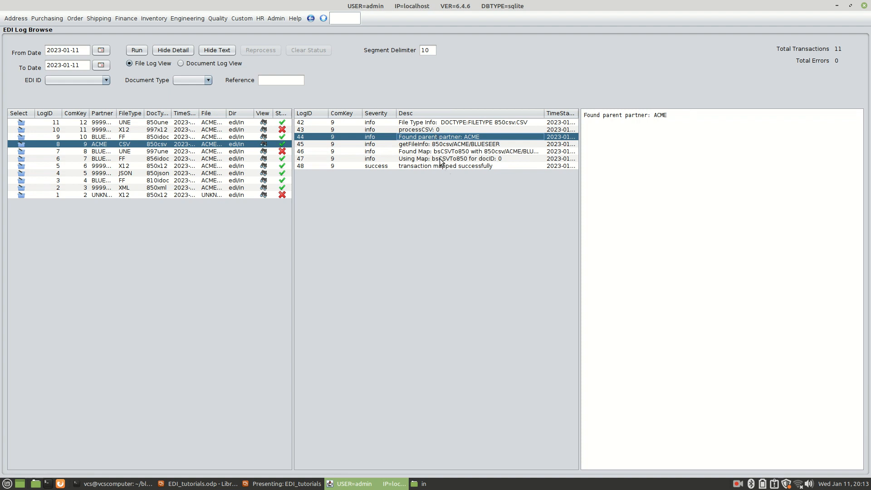
{"action": "left_click", "coordinate": [472, 151]}
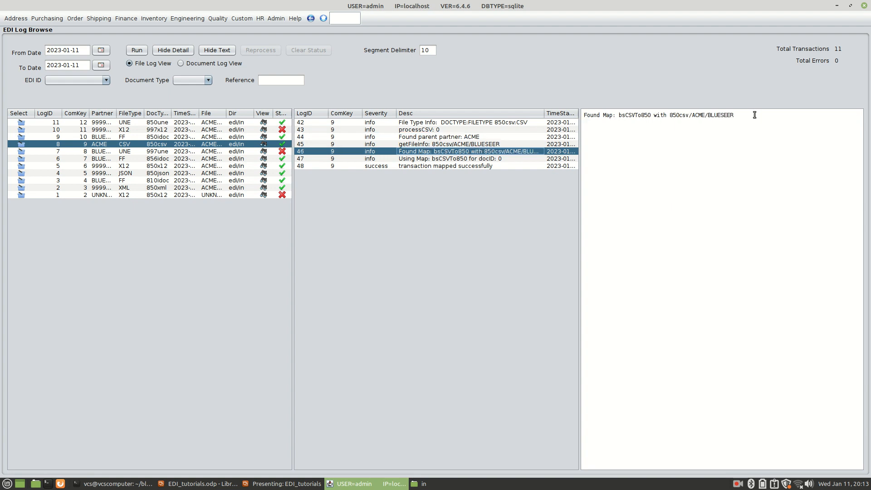
Step: Hide the text and detail views of the EDI log and switch to the Document Log View
{"action": "left_click", "coordinate": [227, 52]}
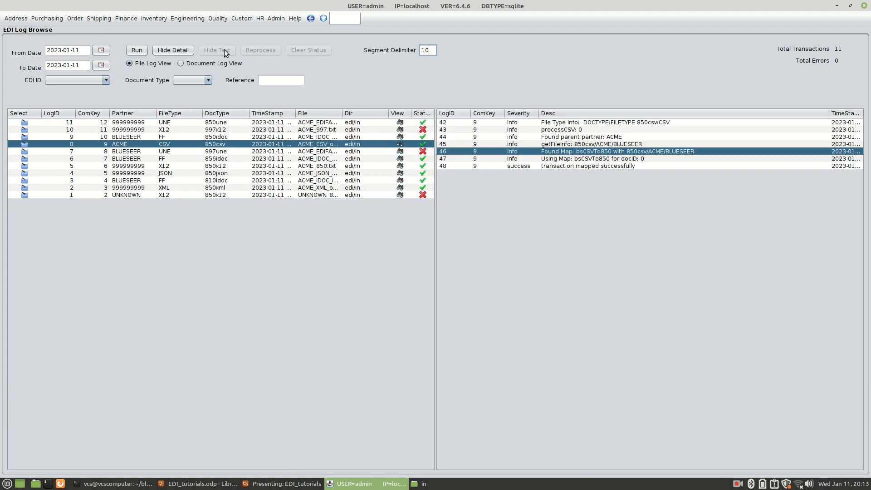
{"action": "left_click", "coordinate": [172, 50]}
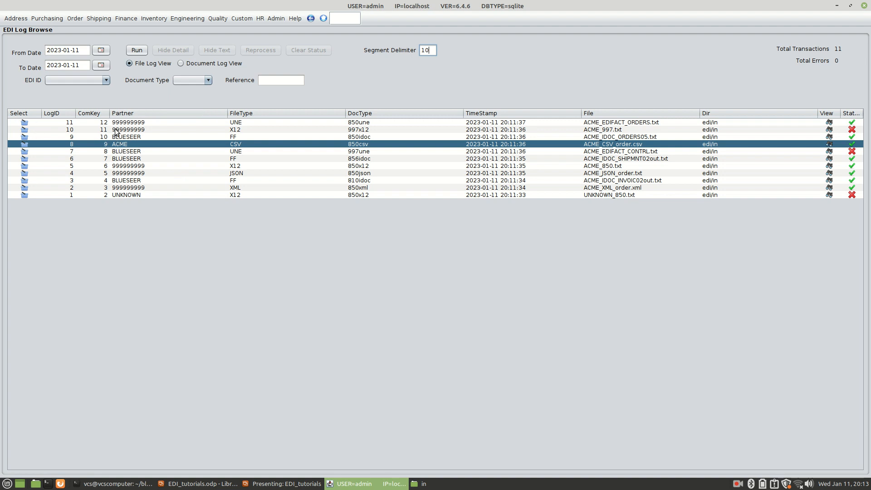
{"action": "left_click", "coordinate": [181, 64]}
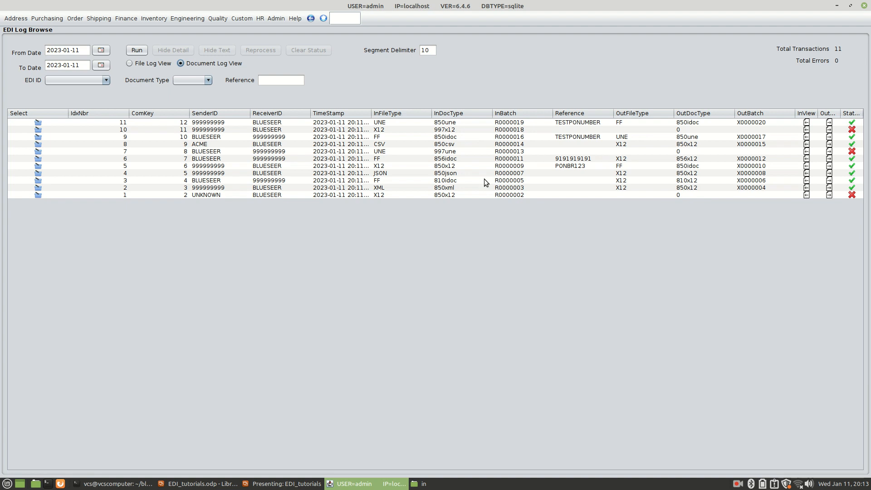
Step: View the inbound and outbound file contents of the successful 850x12 document, and hide the text again
{"action": "left_click", "coordinate": [399, 167]}
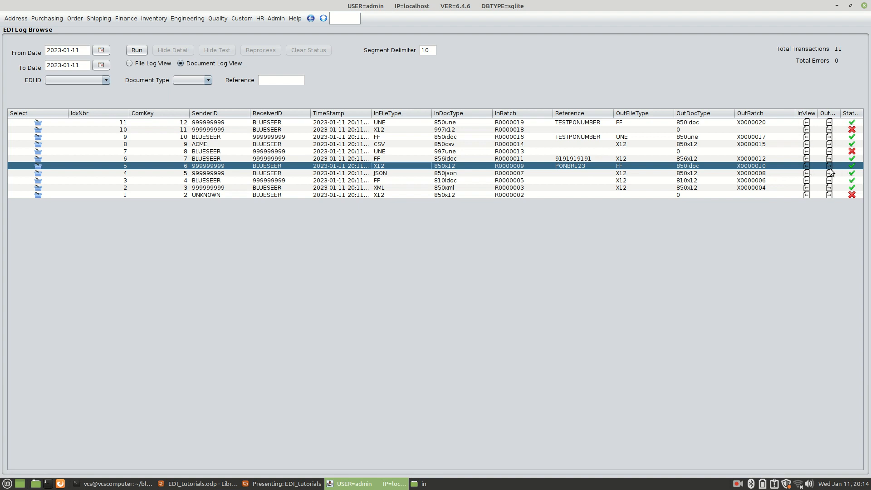
{"action": "left_click", "coordinate": [806, 167]}
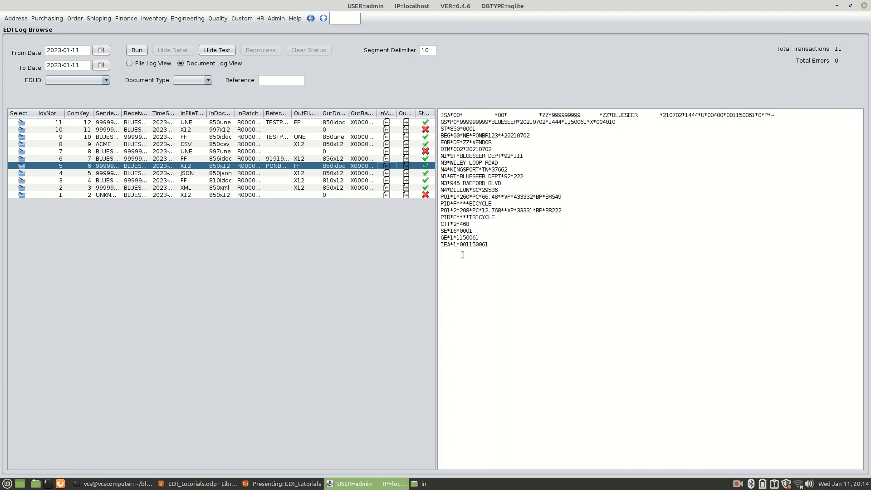
{"action": "left_click", "coordinate": [406, 167]}
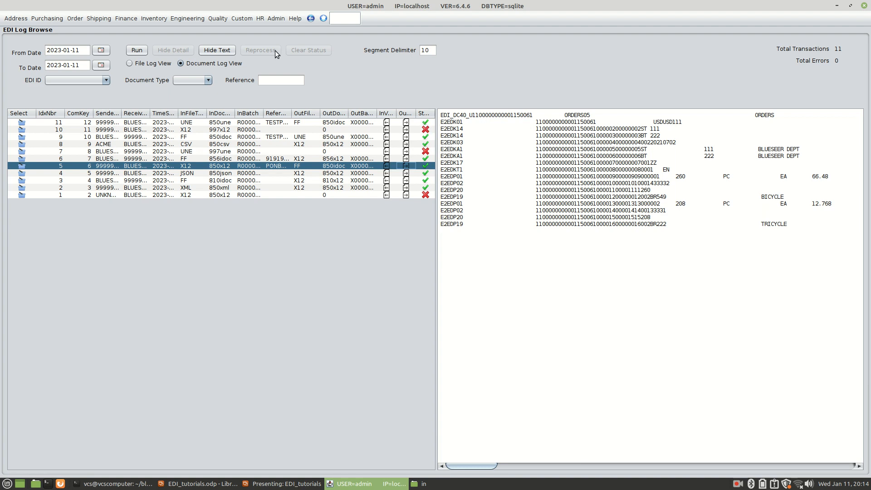
{"action": "left_click", "coordinate": [218, 51]}
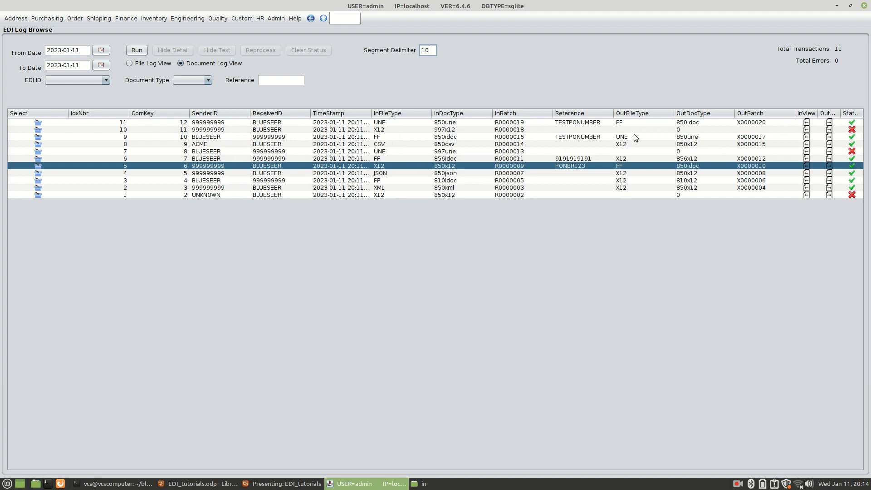
Step: Examine the failed 997x12 document's inbound content and log details, displaying the full text of its error entry
{"action": "left_click", "coordinate": [442, 131]}
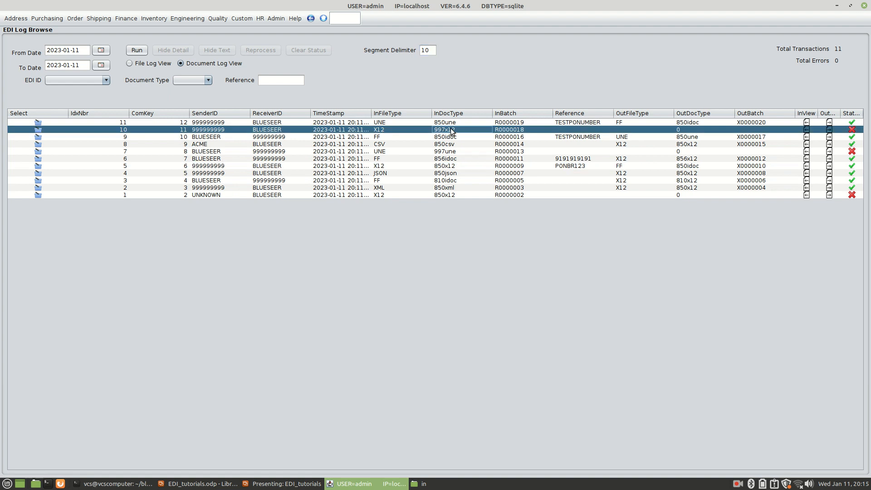
{"action": "left_click", "coordinate": [806, 130]}
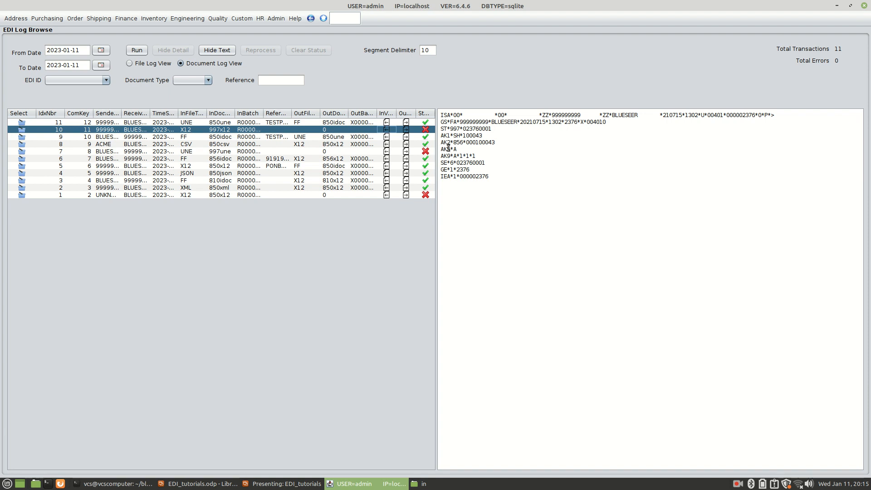
{"action": "left_click", "coordinate": [21, 130]}
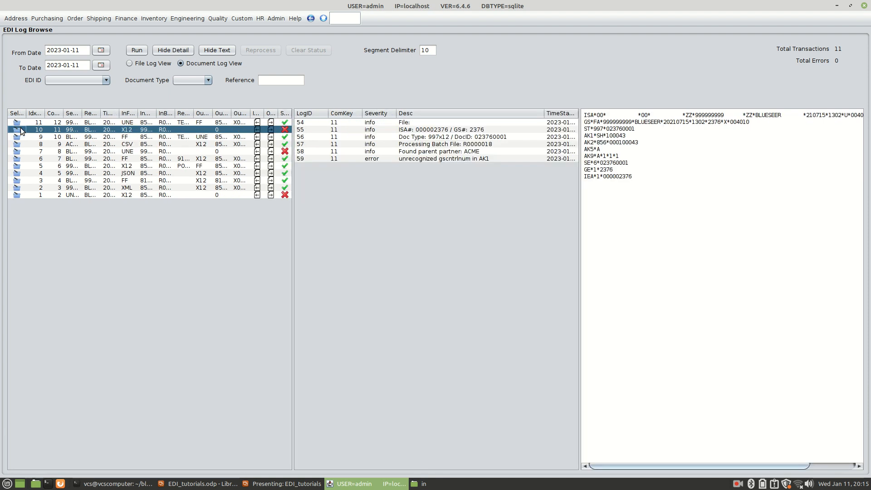
{"action": "left_click", "coordinate": [411, 160]}
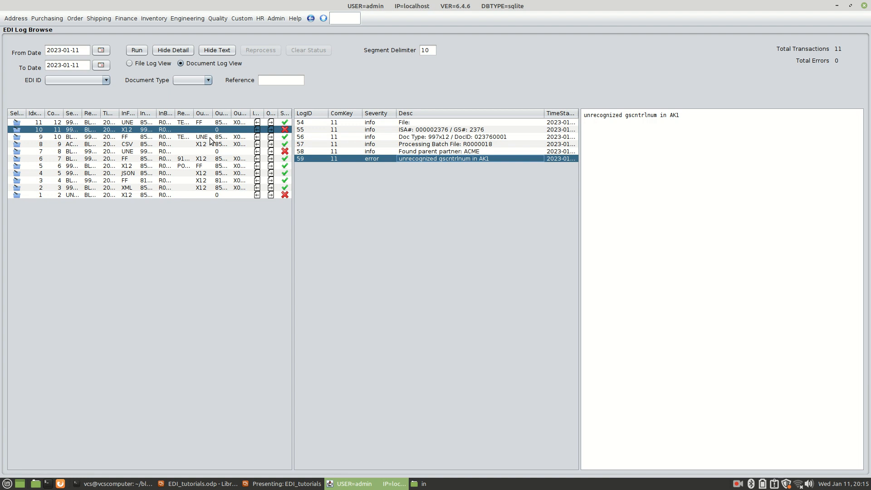
Step: Examine the log details of the failed 997une document and display the full text of its error entry
{"action": "left_click", "coordinate": [120, 153]}
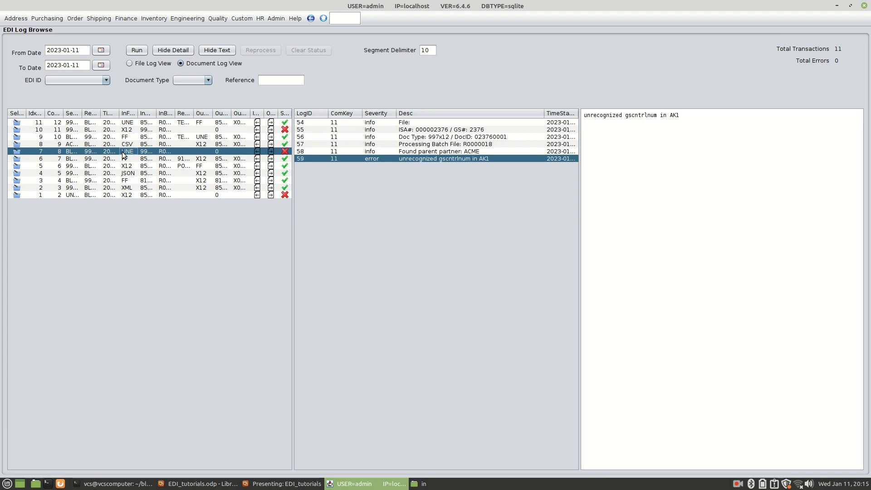
{"action": "left_click", "coordinate": [16, 152]}
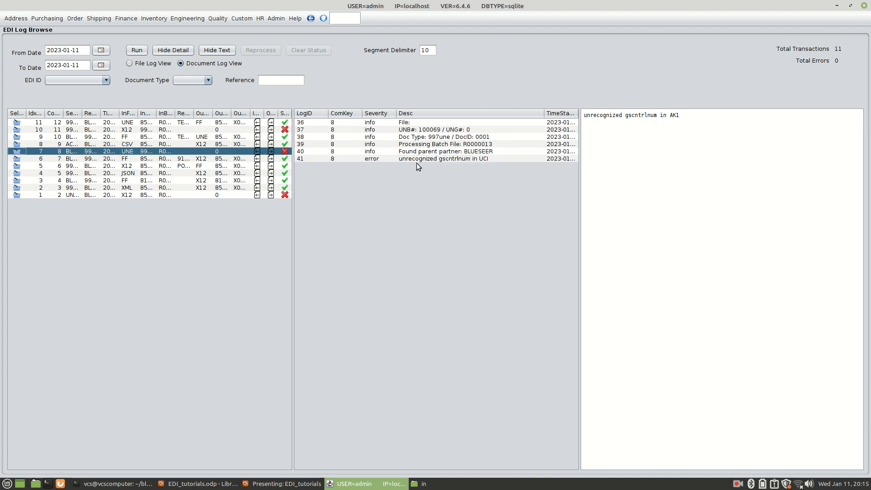
{"action": "left_click", "coordinate": [449, 159]}
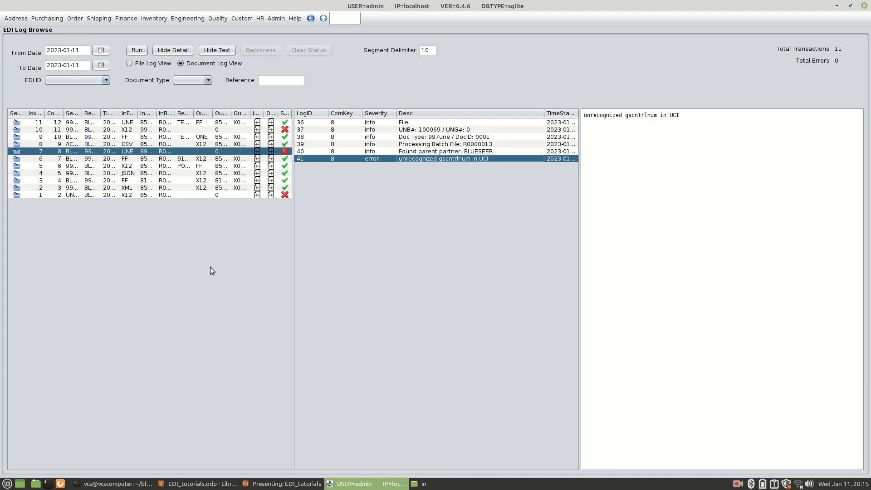
Step: Examine the log details and inbound content of the failed 850x12 document from sender UNKNOWN, highlighting the sender ID in the ISA segment
{"action": "left_click", "coordinate": [95, 195]}
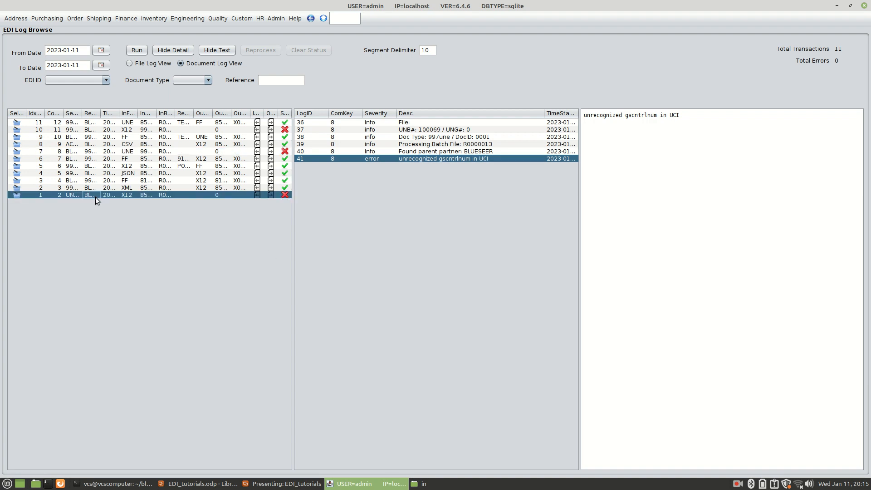
{"action": "left_click", "coordinate": [227, 53]}
{"action": "left_click", "coordinate": [181, 50]}
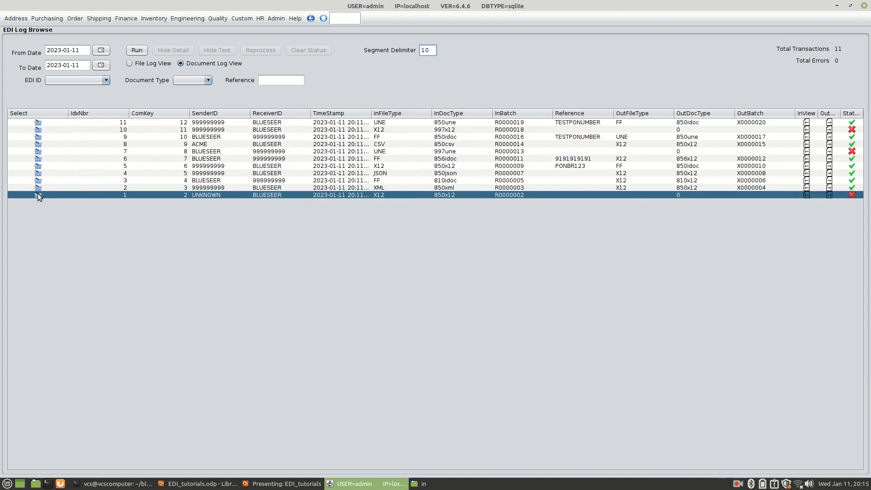
{"action": "left_click", "coordinate": [38, 195]}
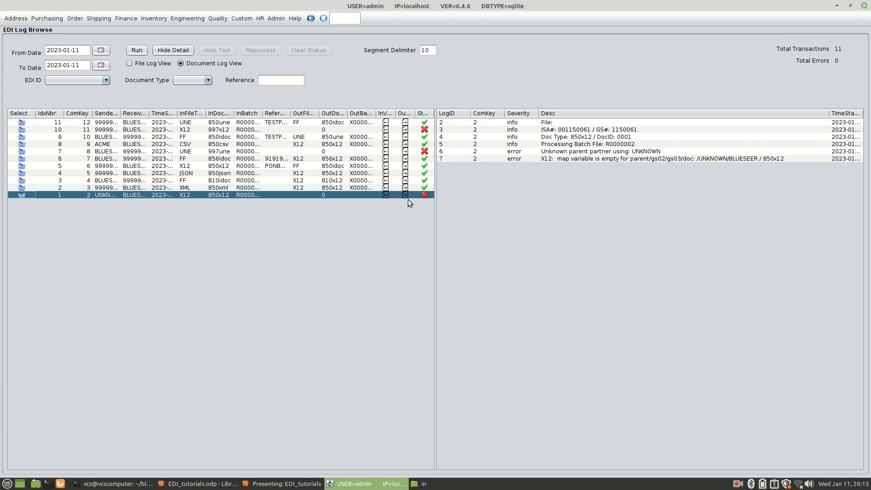
{"action": "left_click", "coordinate": [386, 195]}
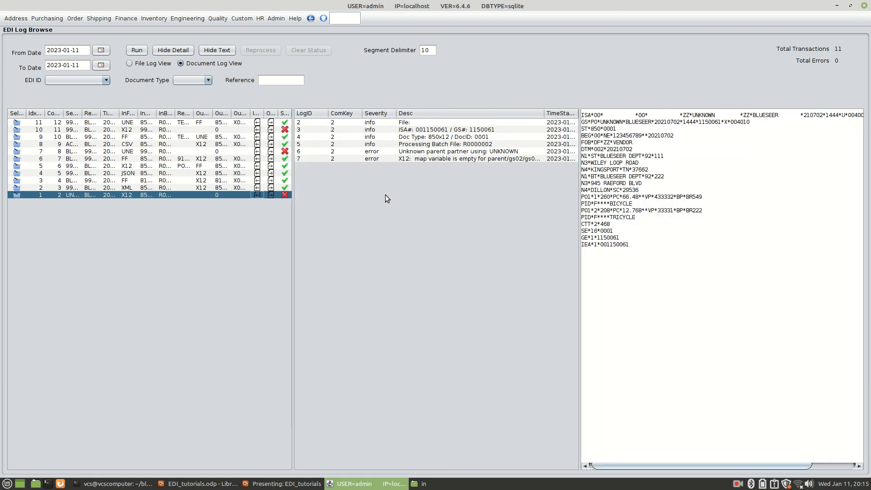
{"action": "double_click", "coordinate": [702, 115]}
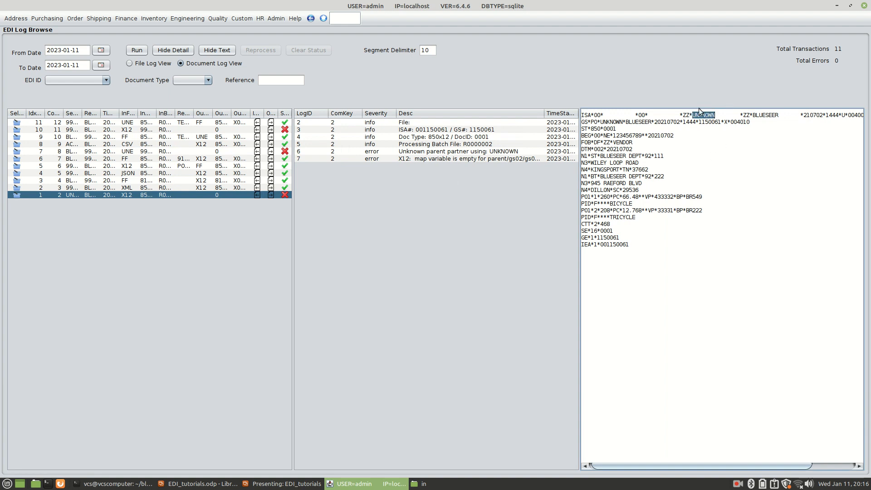
Step: Read the full text of the UNKNOWN document's map variable and parent partner errors, and hide the text and detail views
{"action": "left_click", "coordinate": [430, 160]}
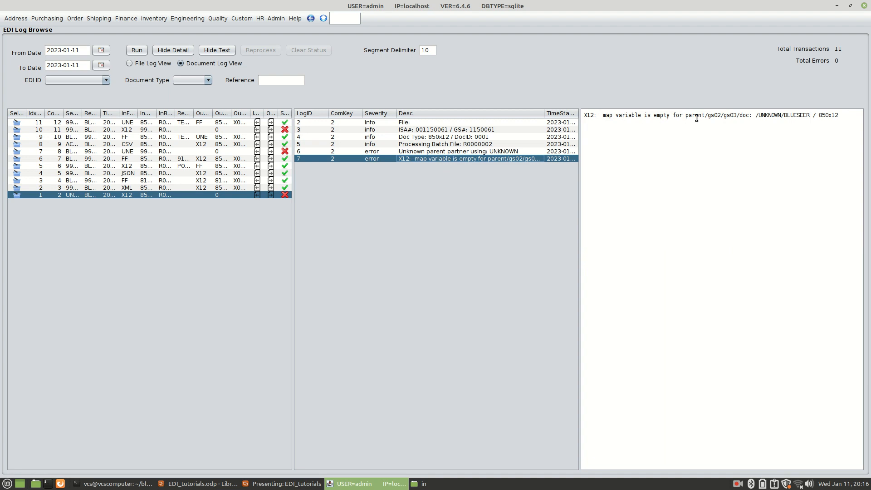
{"action": "left_click", "coordinate": [443, 149]}
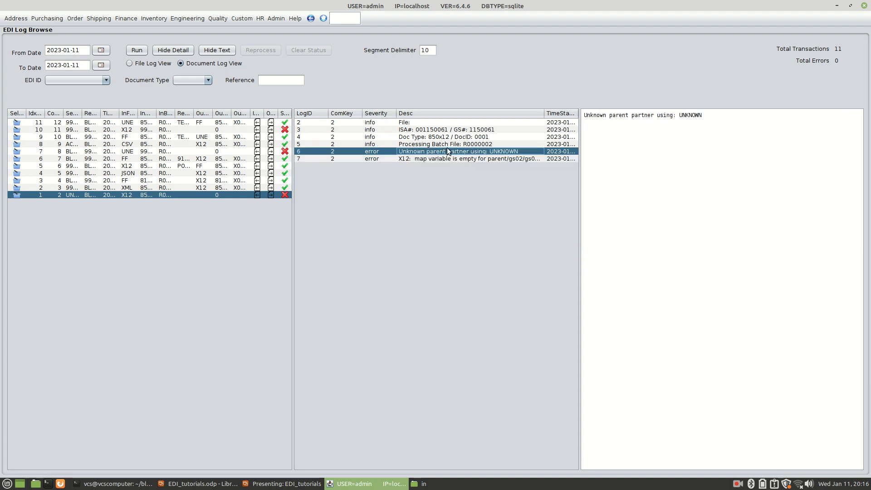
{"action": "left_click_drag", "start_coordinate": [680, 115], "coordinate": [710, 115]}
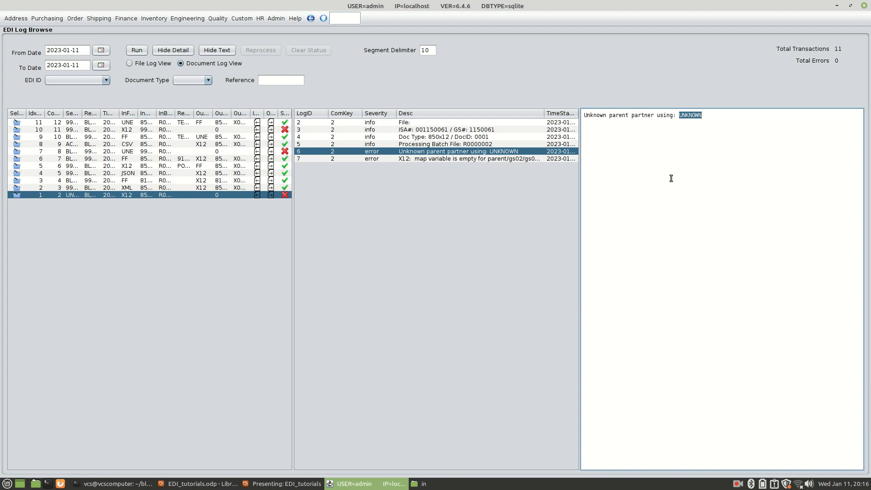
{"action": "left_click", "coordinate": [226, 50]}
{"action": "left_click", "coordinate": [185, 51]}
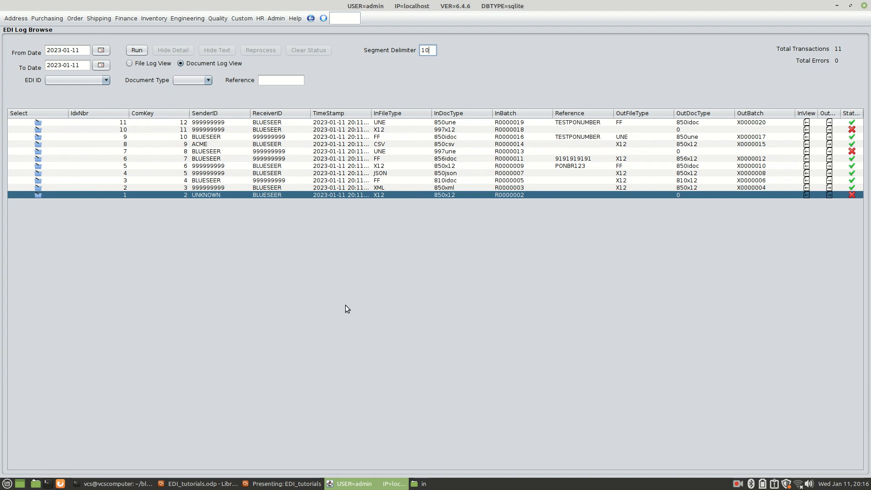
Step: Filter the document log by EDI ID 999999999
{"action": "left_click", "coordinate": [105, 80]}
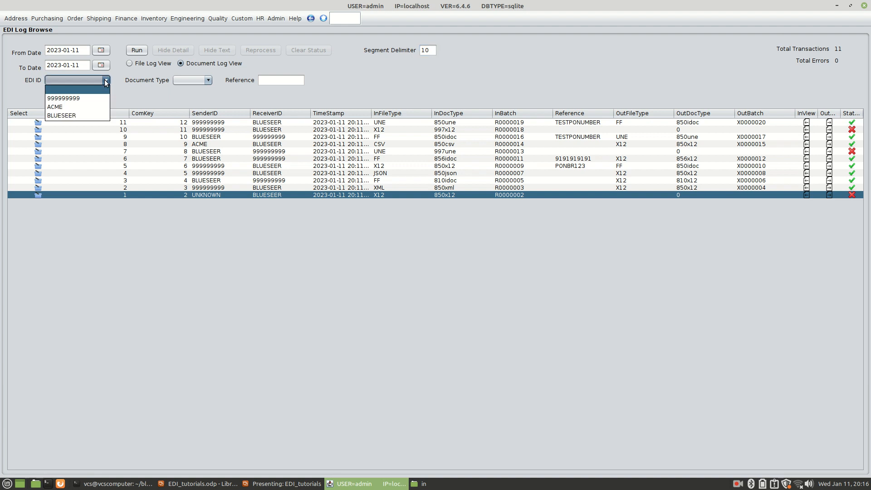
{"action": "left_click", "coordinate": [67, 97]}
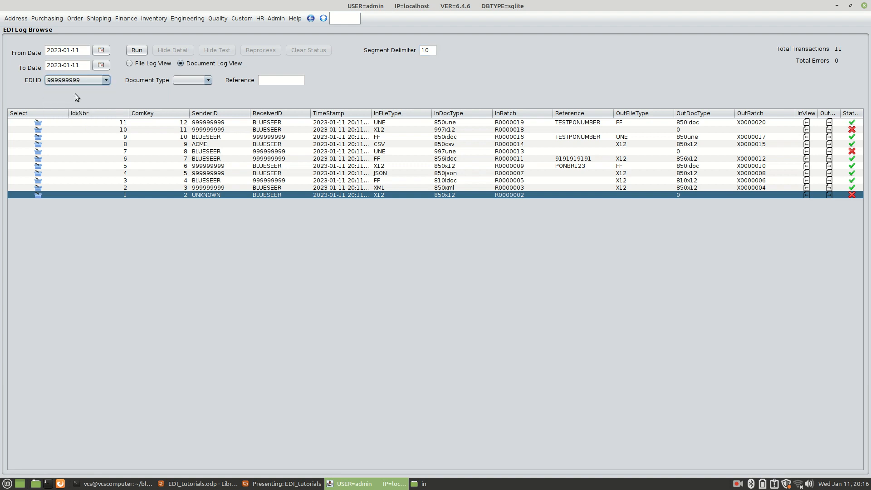
{"action": "left_click", "coordinate": [135, 51]}
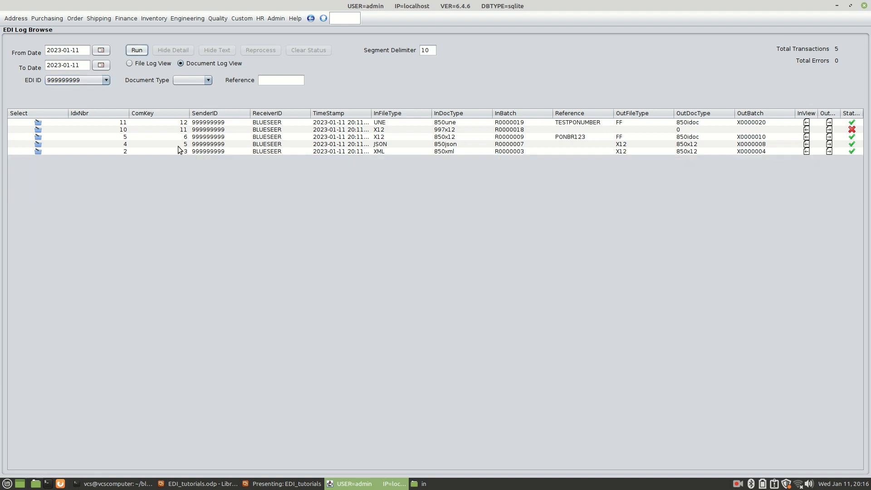
Step: Narrow the filtered document log to document type 850x12
{"action": "left_click", "coordinate": [209, 79]}
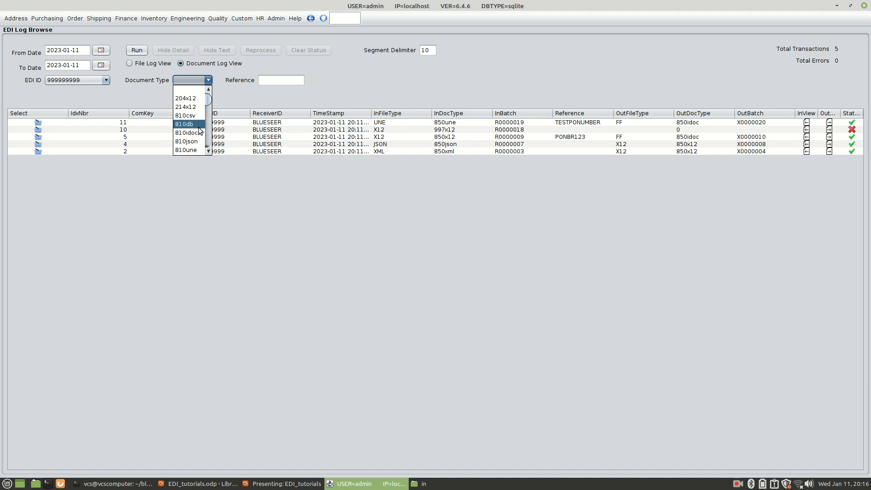
{"action": "scroll", "coordinate": [193, 132], "scroll_direction": "down", "scroll_amount": 4}
{"action": "scroll", "coordinate": [185, 140], "scroll_direction": "down", "scroll_amount": 1}
{"action": "left_click", "coordinate": [188, 125]}
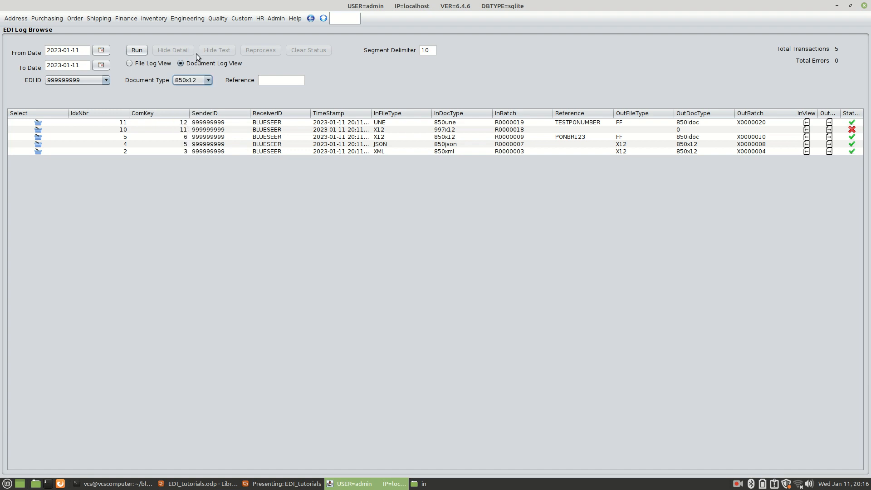
{"action": "left_click", "coordinate": [135, 49]}
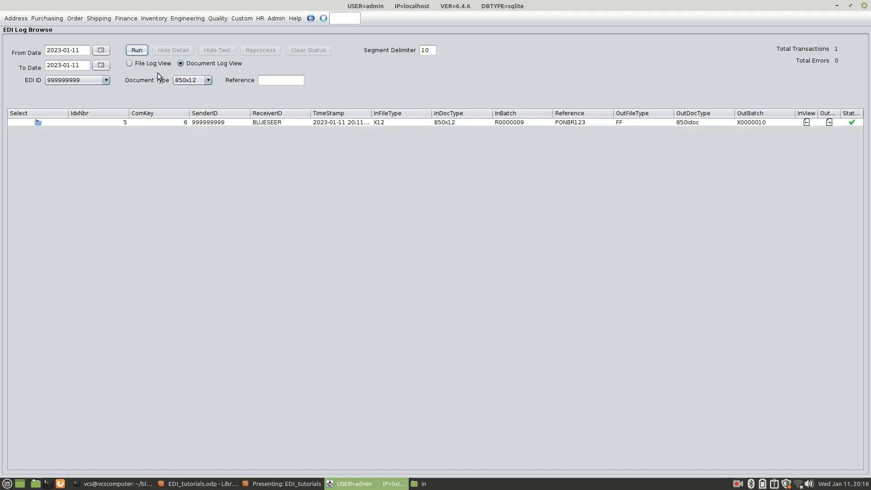
Step: Clear the document type and EDI ID filters and rerun the document log for all transactions
{"action": "left_click", "coordinate": [209, 81]}
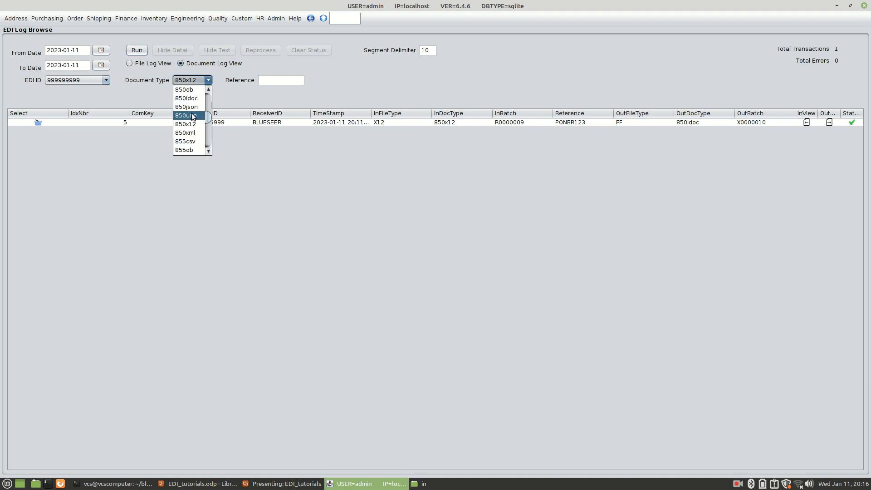
{"action": "scroll", "coordinate": [195, 104], "scroll_direction": "up", "scroll_amount": 3}
{"action": "left_click", "coordinate": [195, 93]}
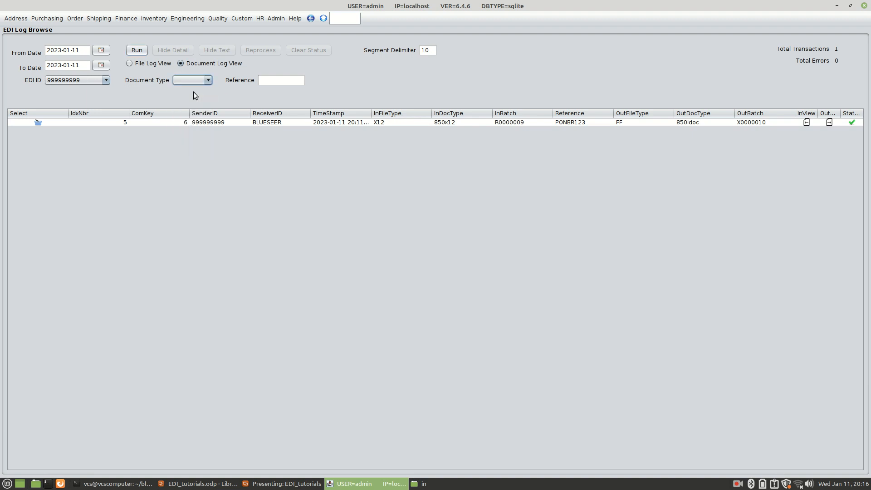
{"action": "left_click", "coordinate": [106, 80]}
{"action": "left_click", "coordinate": [82, 91]}
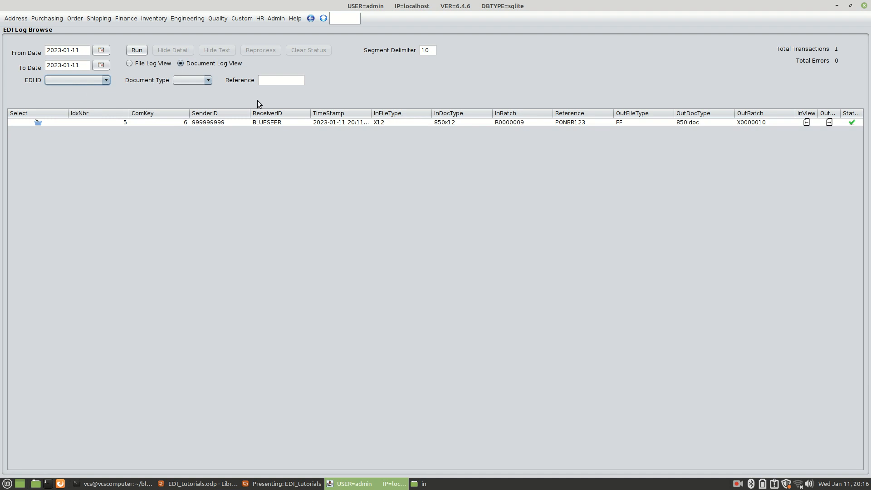
{"action": "left_click", "coordinate": [136, 50]}
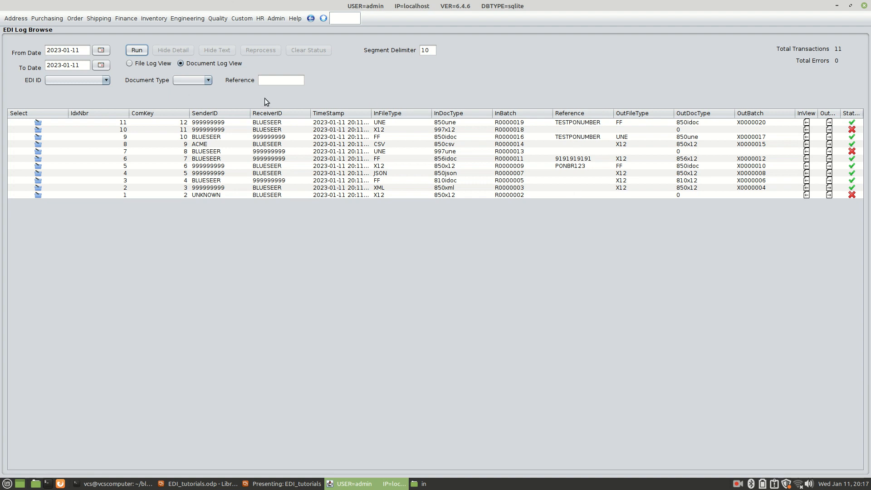
Step: Filter the document log by references containing PO
{"action": "left_click", "coordinate": [275, 80]}
{"action": "type", "text": "PO"}
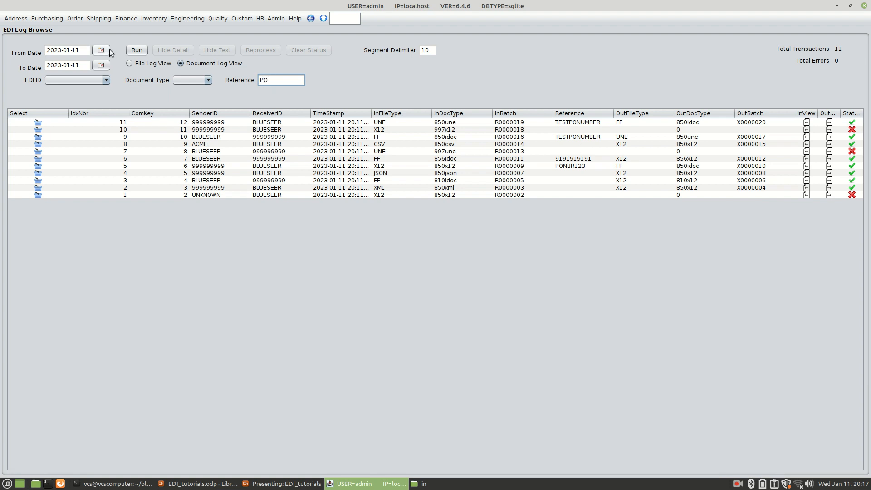
{"action": "left_click", "coordinate": [137, 51]}
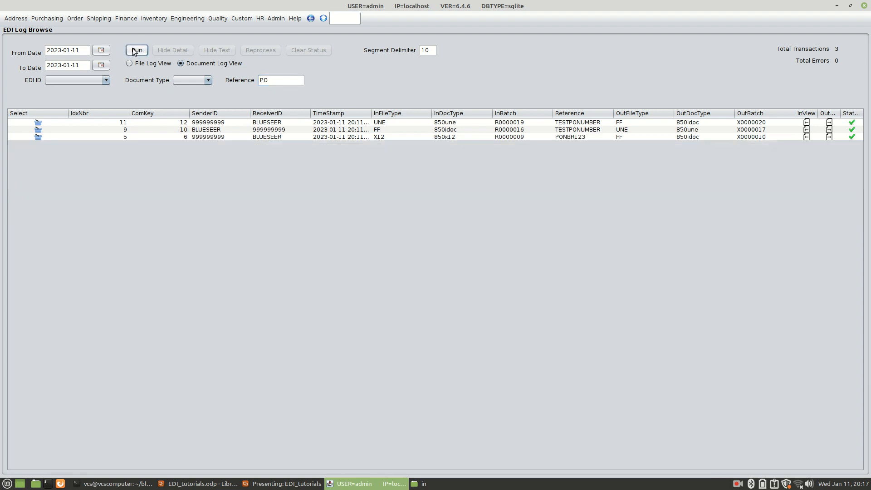
Step: Clear the reference filter and rerun the document log for all transactions
{"action": "left_click", "coordinate": [562, 137]}
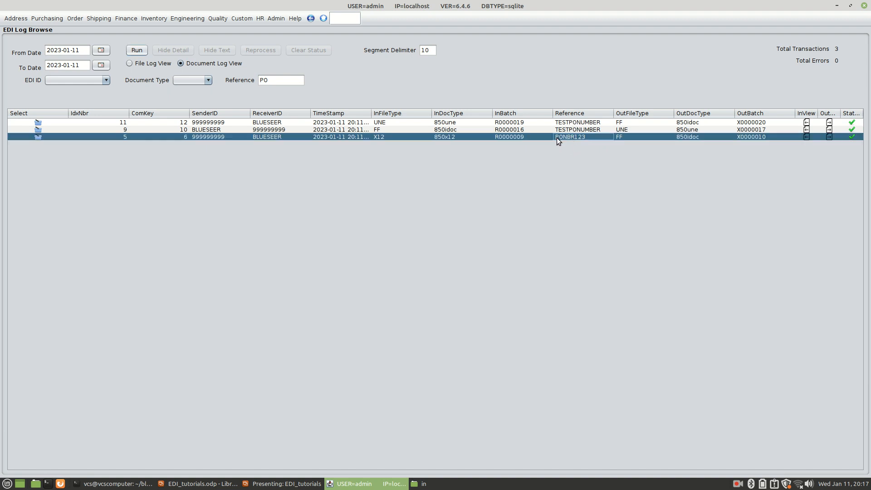
{"action": "left_click_drag", "start_coordinate": [273, 81], "coordinate": [154, 78]}
{"action": "key", "text": "BackSpace"}
{"action": "left_click", "coordinate": [140, 50]}
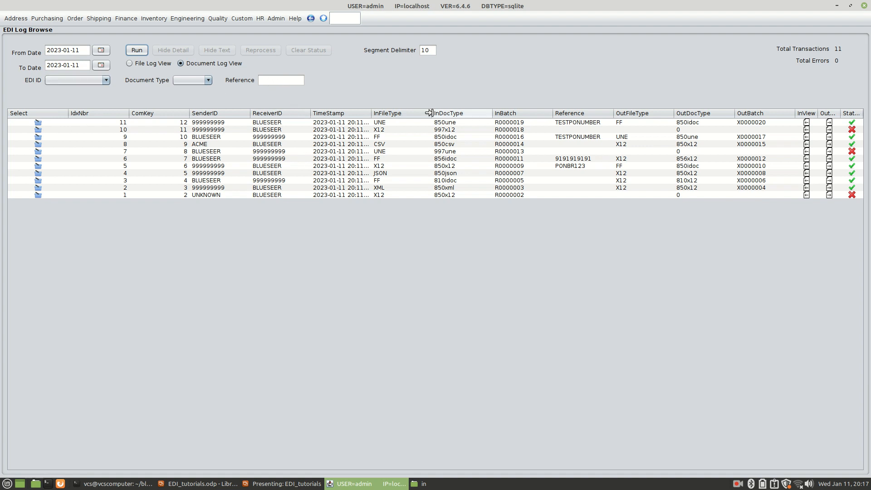
Step: In the file log view, clear the error status of ACME_997.txt, ACME_EDIFACT_CONTRL.txt and UNKNOWN_850.txt
{"action": "left_click", "coordinate": [129, 64]}
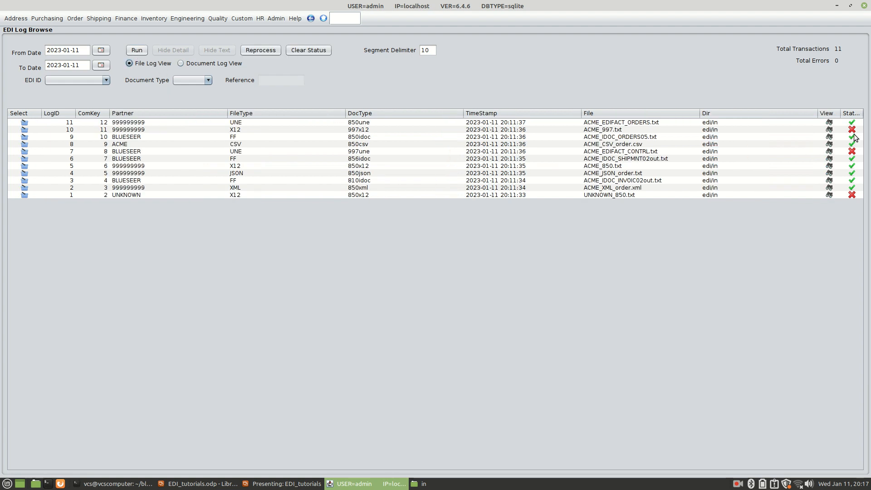
{"action": "left_click", "coordinate": [617, 130]}
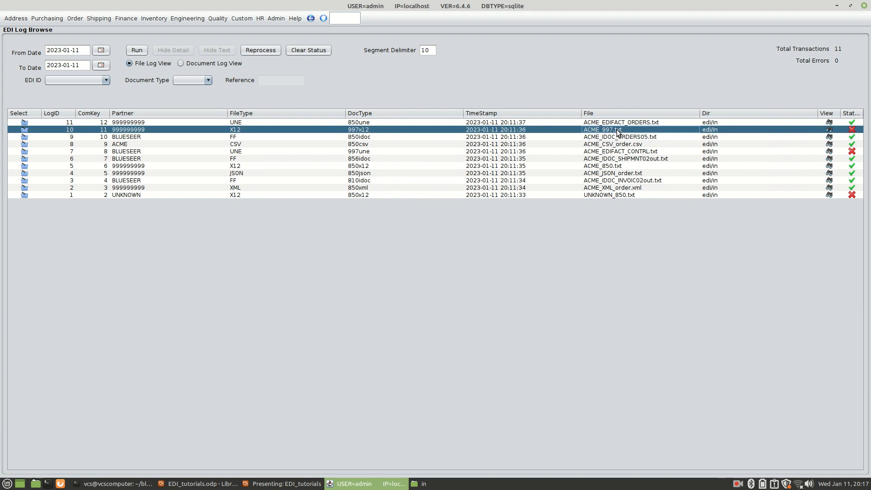
{"action": "left_click", "coordinate": [304, 50]}
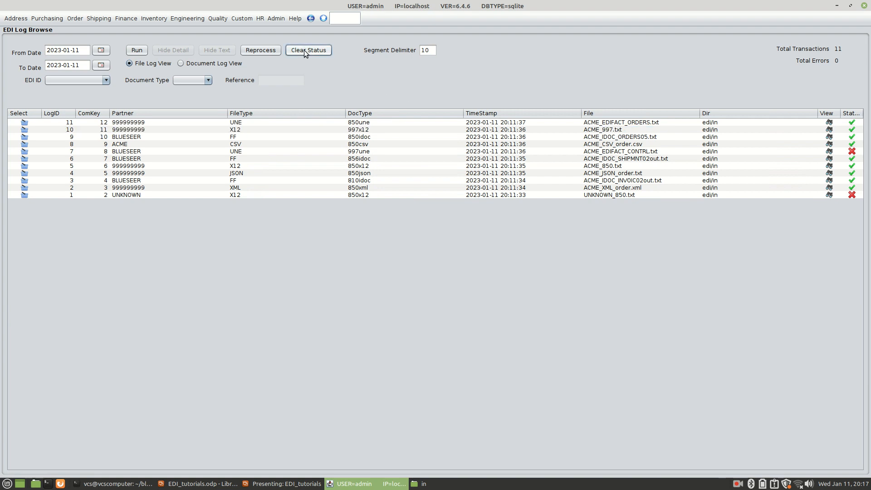
{"action": "left_click", "coordinate": [729, 153]}
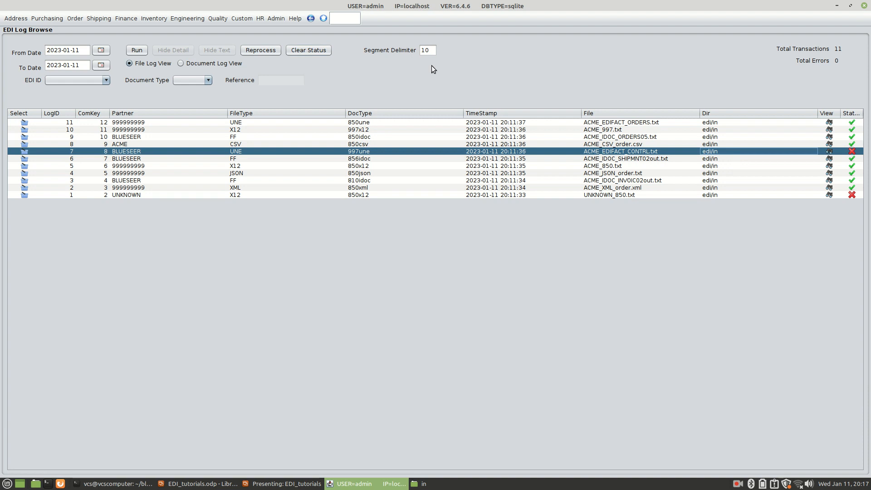
{"action": "left_click", "coordinate": [316, 51]}
{"action": "left_click", "coordinate": [456, 195]}
{"action": "left_click", "coordinate": [308, 51]}
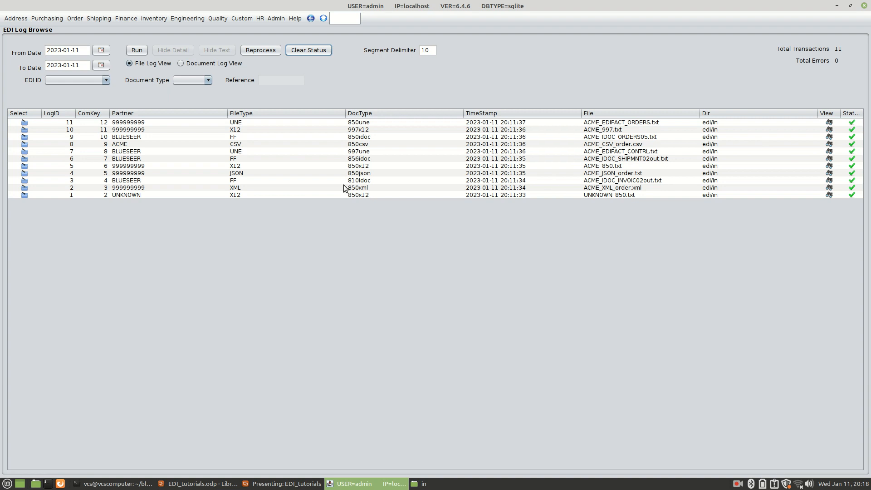
Step: Review the log details and raw text of UNKNOWN_850.txt, including its sender ID, and hide both views again
{"action": "left_click", "coordinate": [295, 195]}
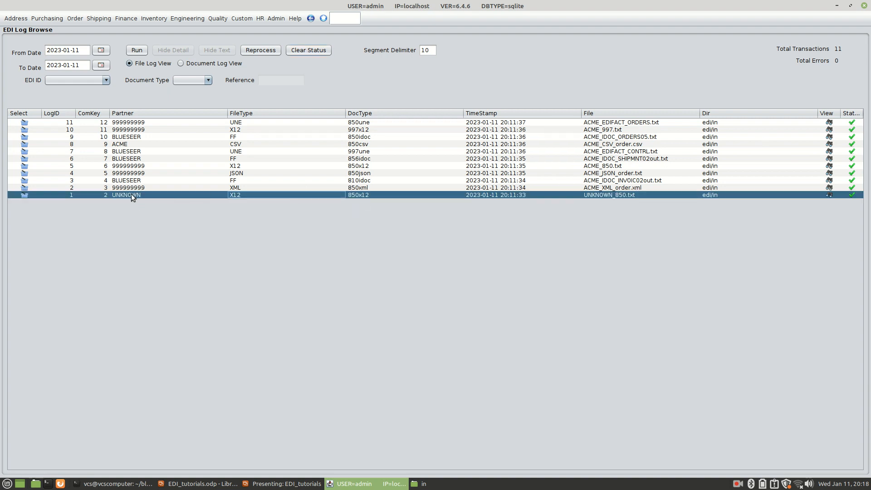
{"action": "left_click", "coordinate": [19, 195]}
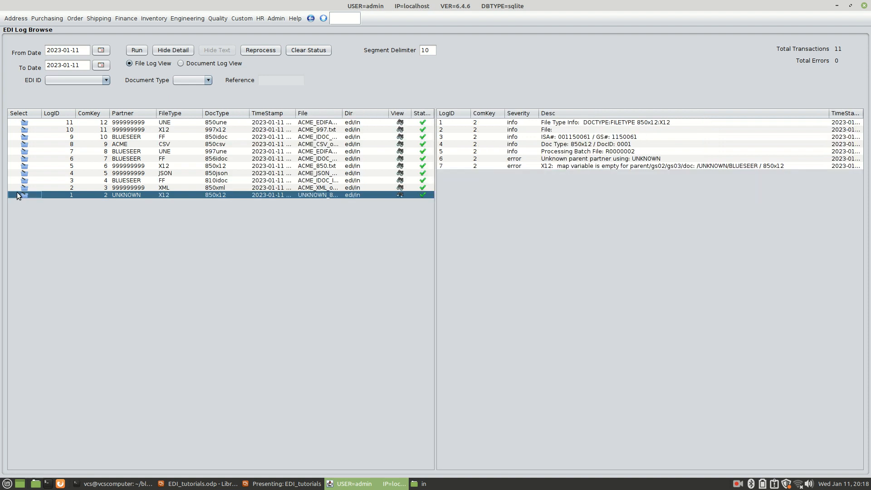
{"action": "left_click", "coordinate": [401, 194]}
{"action": "double_click", "coordinate": [695, 115]}
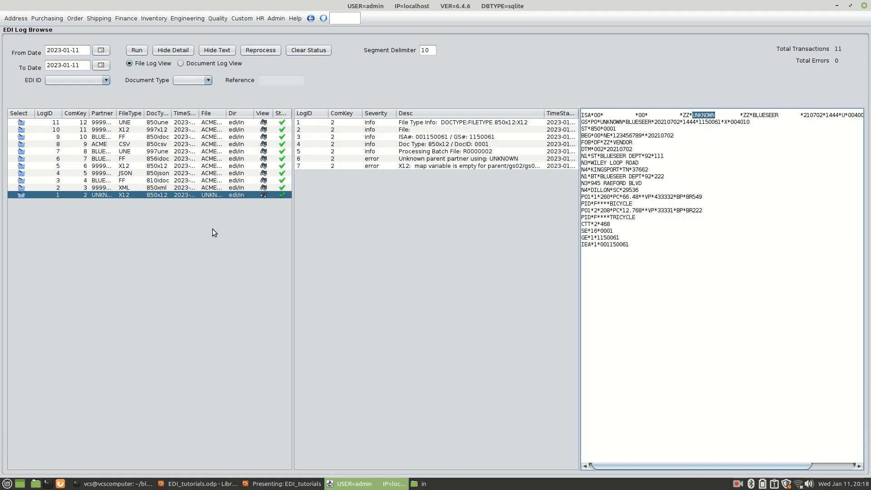
{"action": "left_click", "coordinate": [218, 49]}
{"action": "left_click", "coordinate": [177, 49]}
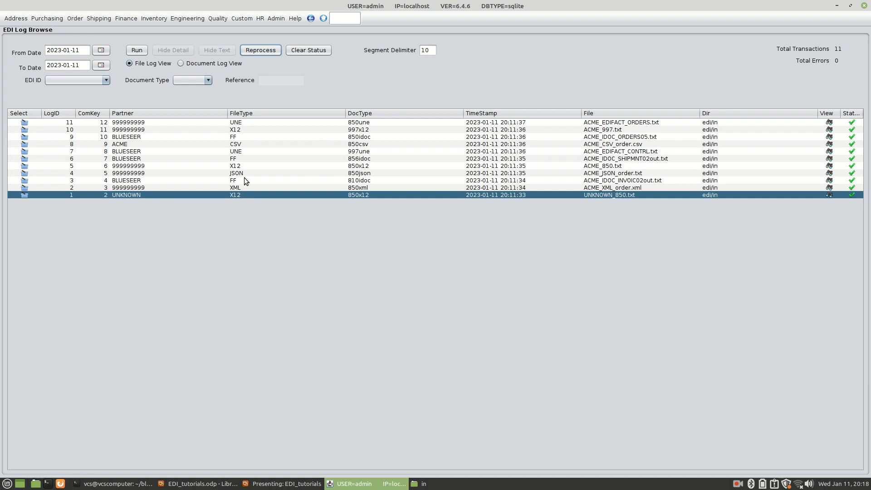
Step: Open EDI File Load Maintenance and check the Processing Menus slide in the presentation before returning to BlueSeer
{"action": "left_click", "coordinate": [8, 19]}
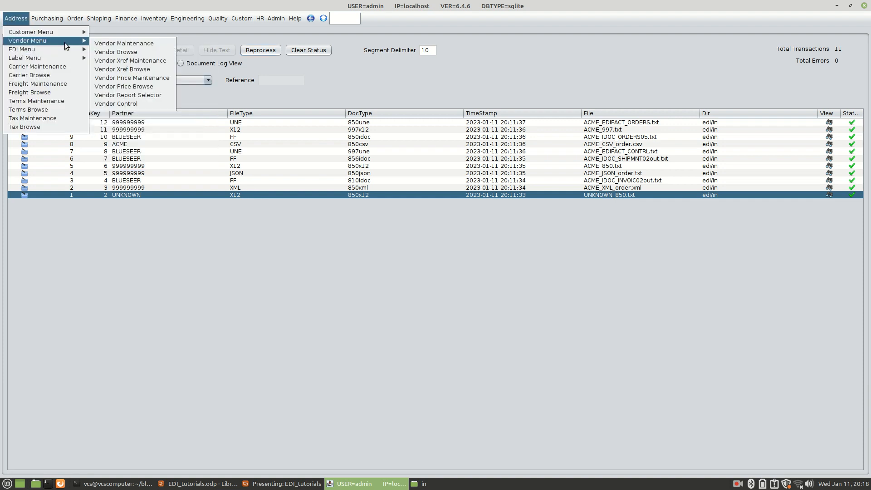
{"action": "left_click", "coordinate": [107, 52]}
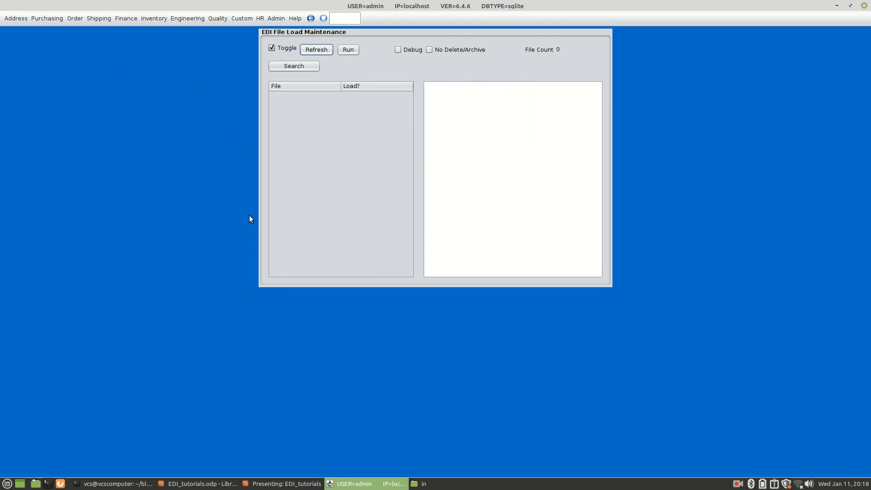
{"action": "key", "text": "alt+Tab"}
{"action": "key", "text": "alt+Tab"}
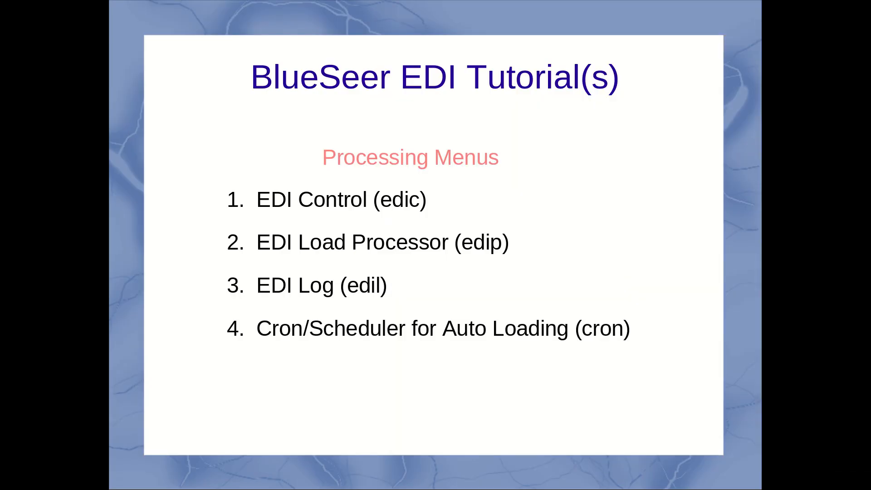
{"action": "key", "text": "alt+Tab"}
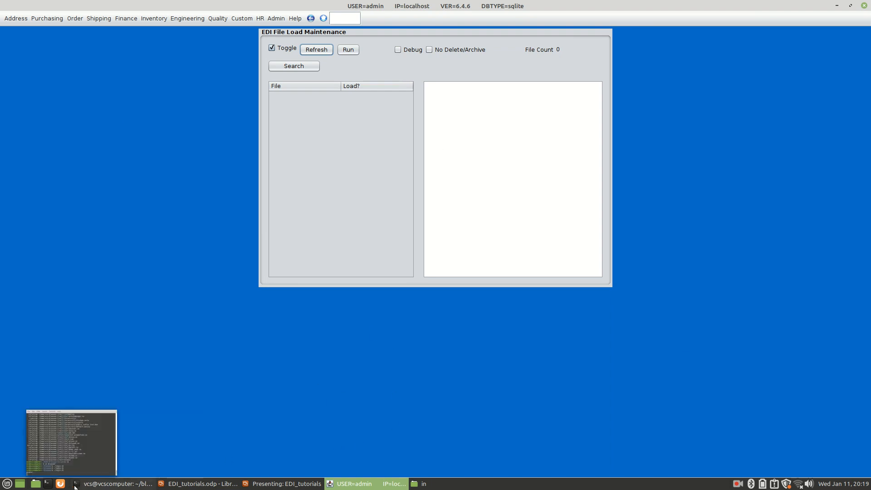
{"action": "left_click", "coordinate": [76, 486]}
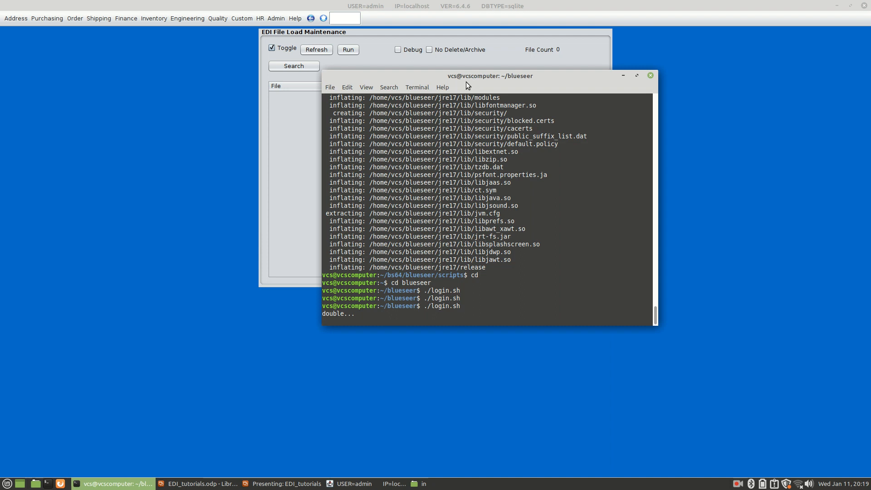
{"action": "left_click", "coordinate": [340, 488]}
{"action": "mouse_move", "coordinate": [176, 487]}
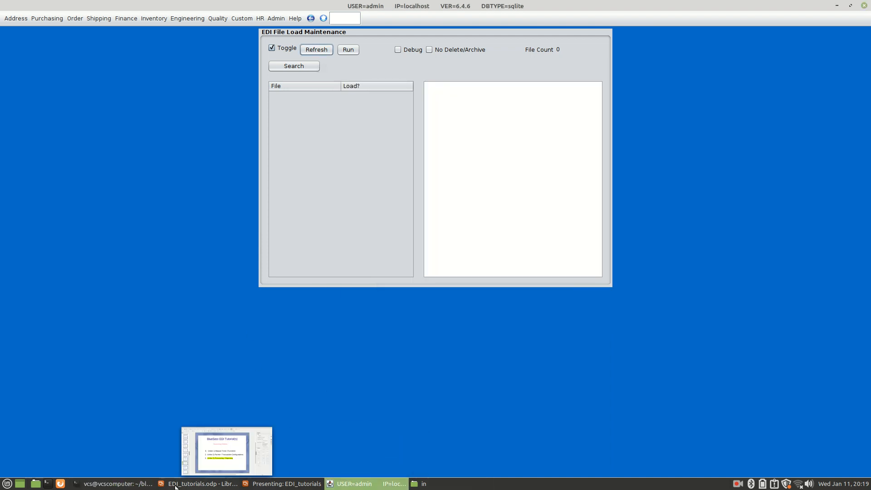
Step: Open a new terminal window and change to the blueseer directory
{"action": "left_click", "coordinate": [46, 485]}
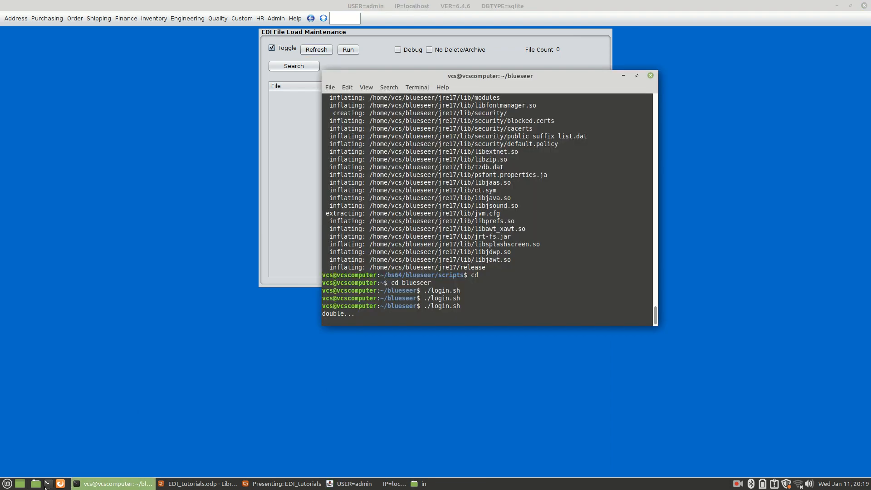
{"action": "left_click_drag", "start_coordinate": [405, 130], "coordinate": [490, 96]}
{"action": "type", "text": "cd blueseer"}
{"action": "key", "text": "Return"}
Step: Start the cron server with jre17/bin/java -cp "dist/*" utilities.cronServer and move its terminal window aside
{"action": "key", "text": "Up"}
{"action": "key", "text": "Up"}
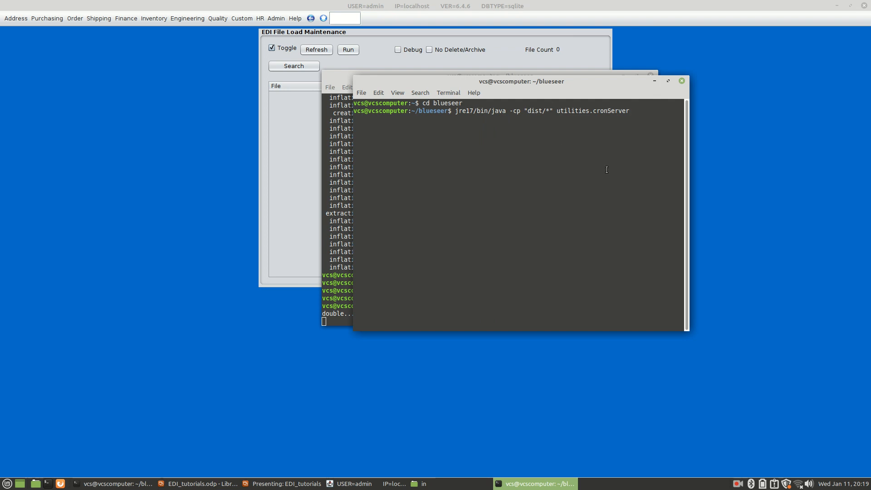
{"action": "left_click_drag", "start_coordinate": [558, 112], "coordinate": [632, 111]}
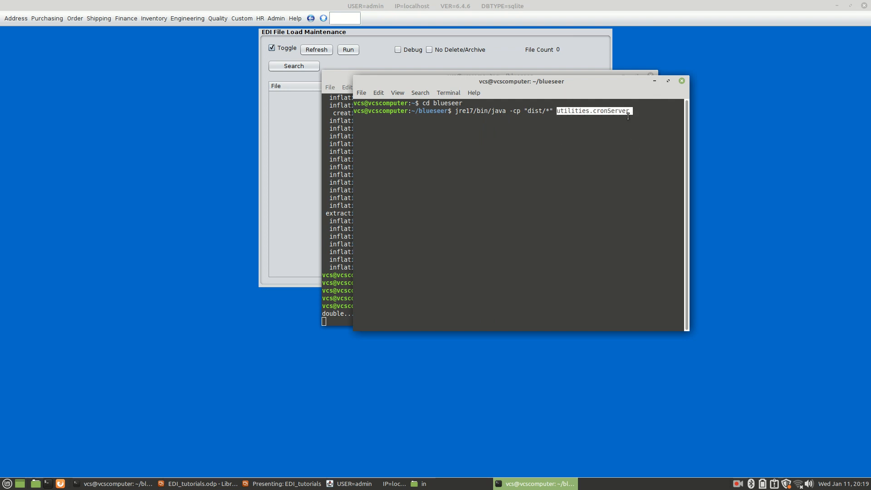
{"action": "left_click_drag", "start_coordinate": [458, 112], "coordinate": [630, 113]}
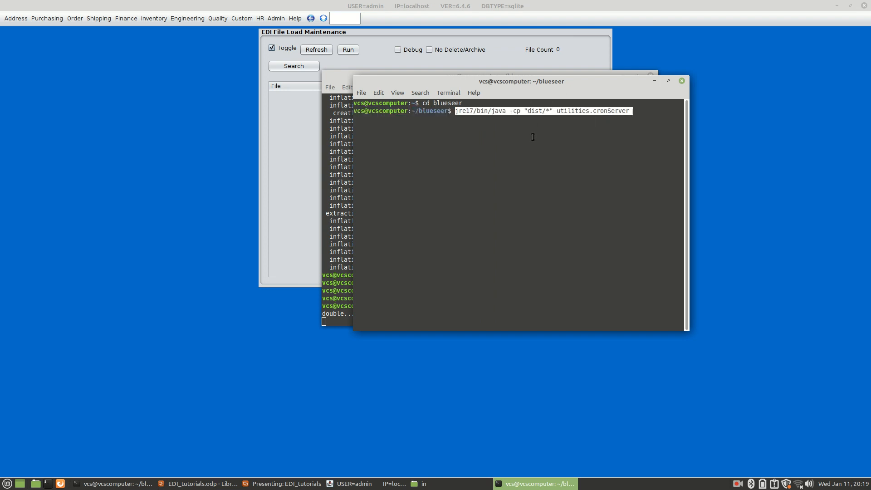
{"action": "left_click", "coordinate": [654, 109]}
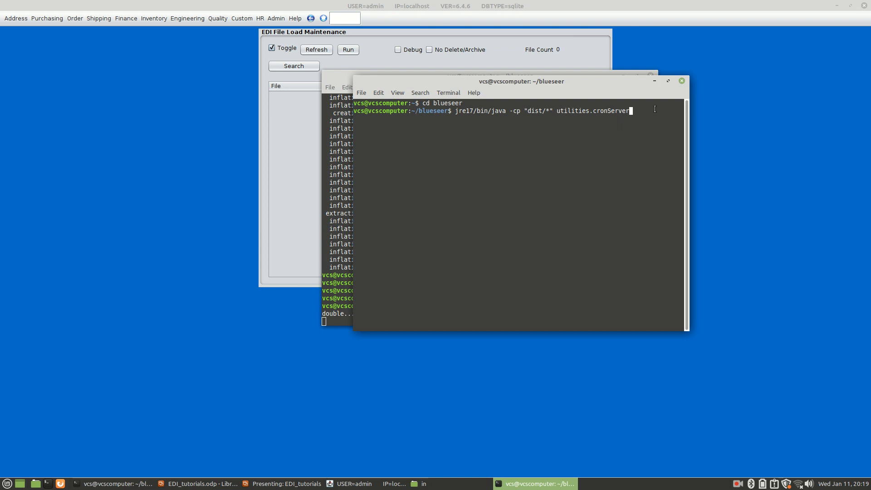
{"action": "key", "text": "Return"}
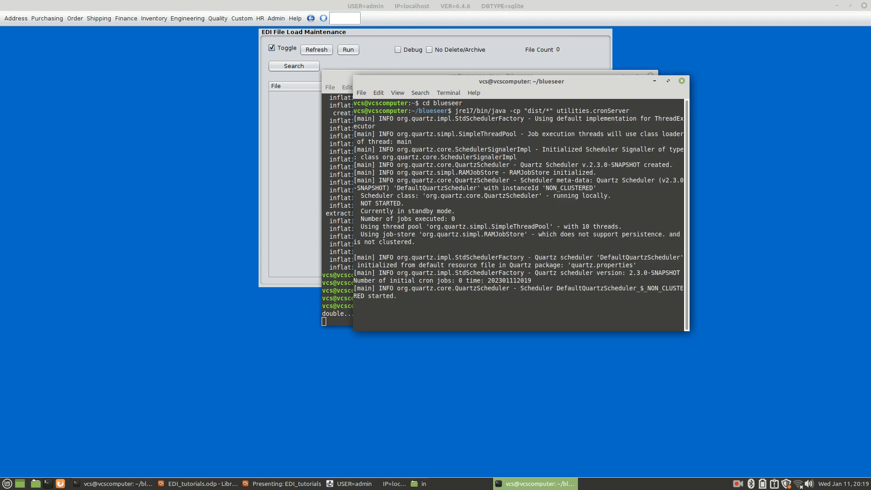
{"action": "left_click_drag", "start_coordinate": [511, 90], "coordinate": [673, 89]}
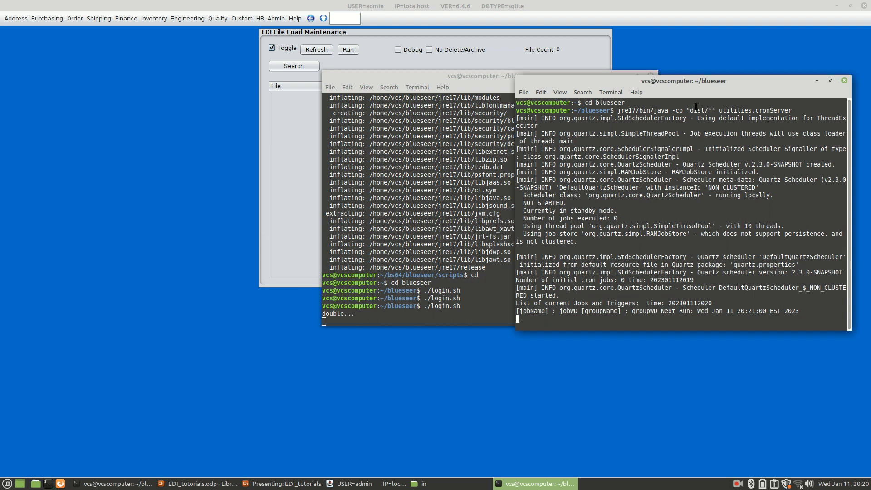
{"action": "left_click_drag", "start_coordinate": [706, 94], "coordinate": [679, 78]}
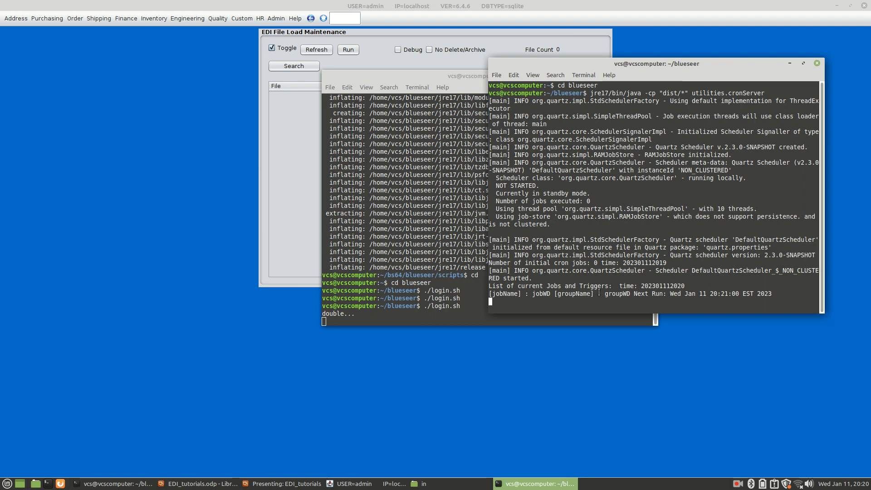
{"action": "left_click", "coordinate": [276, 19]}
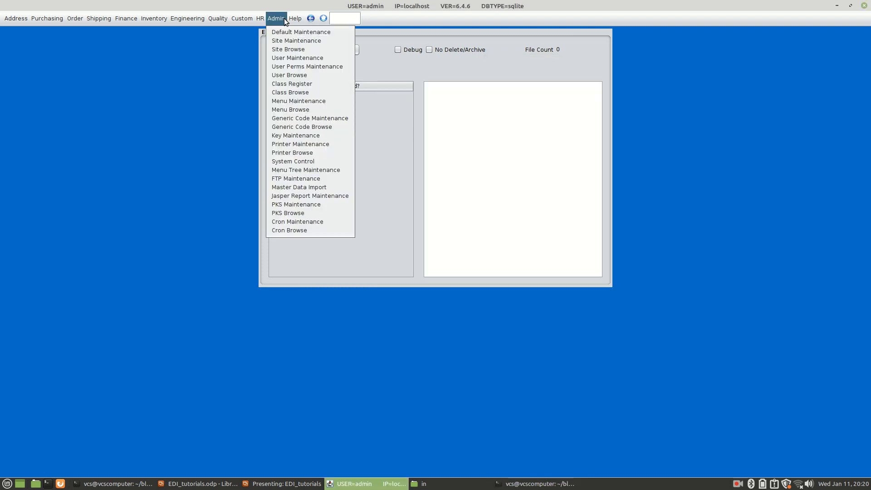
{"action": "left_click", "coordinate": [295, 221]}
{"action": "left_click", "coordinate": [438, 49]}
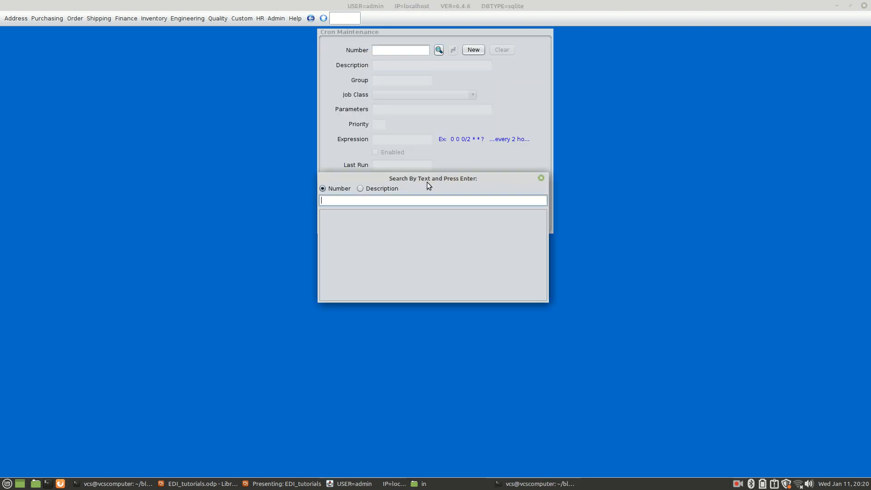
{"action": "left_click", "coordinate": [342, 16]}
{"action": "left_click", "coordinate": [342, 16]}
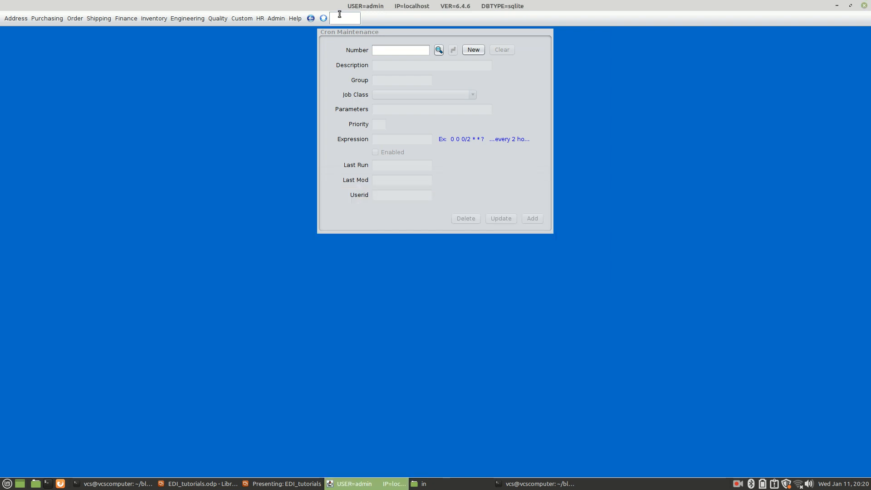
{"action": "type", "text": "cron"}
{"action": "key", "text": "Return"}
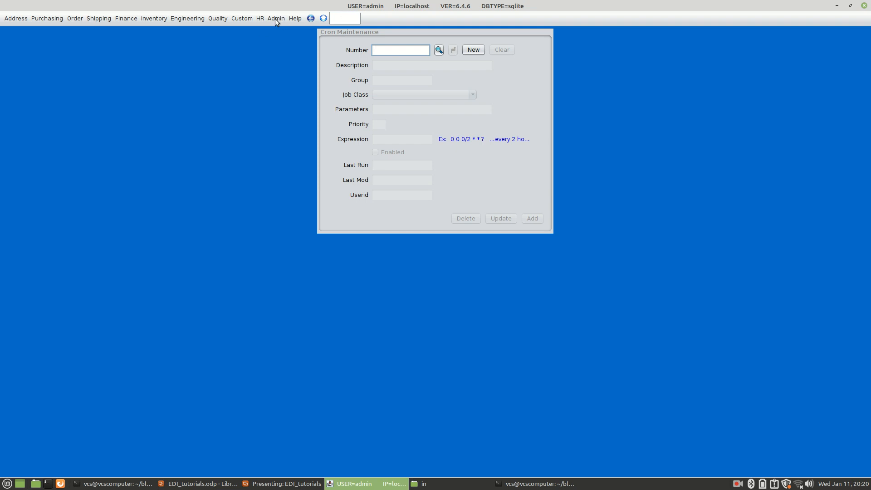
{"action": "left_click", "coordinate": [275, 18]}
{"action": "left_click", "coordinate": [323, 18]}
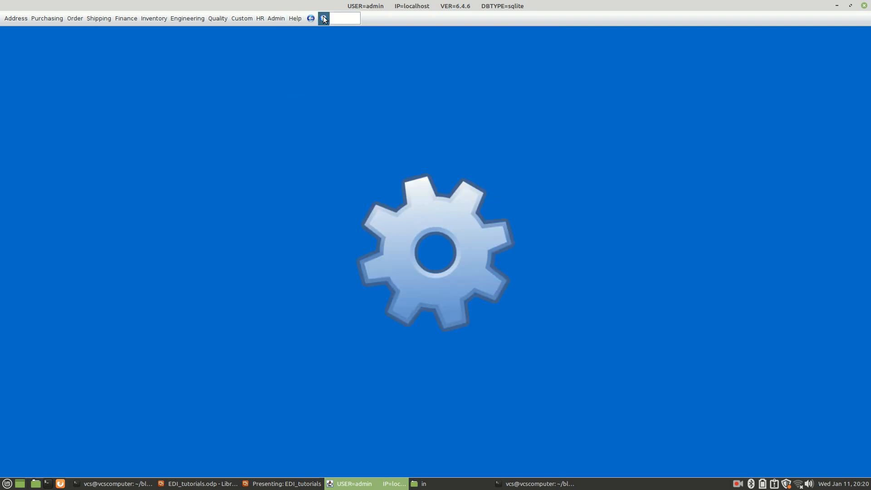
Step: Open Cron Maintenance in BlueSeer using the code cron and load the edijob record
{"action": "left_click", "coordinate": [336, 18]}
{"action": "type", "text": "cron"}
{"action": "key", "text": "Return"}
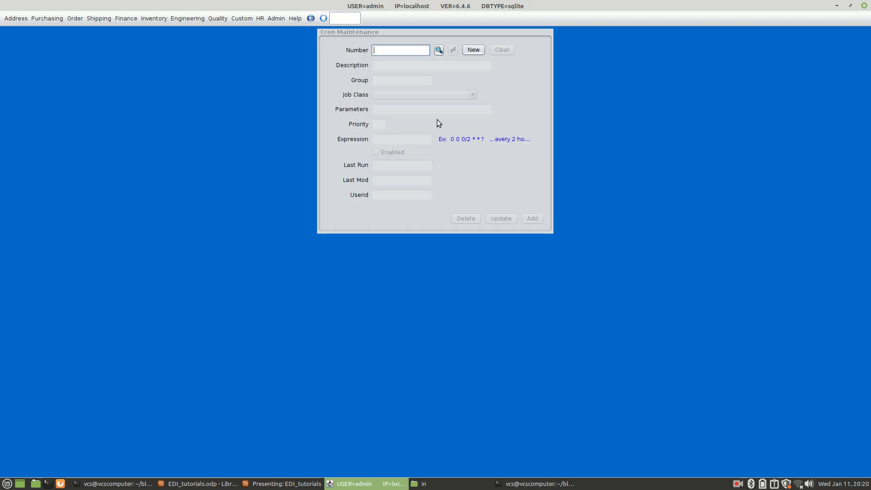
{"action": "left_click", "coordinate": [438, 50]}
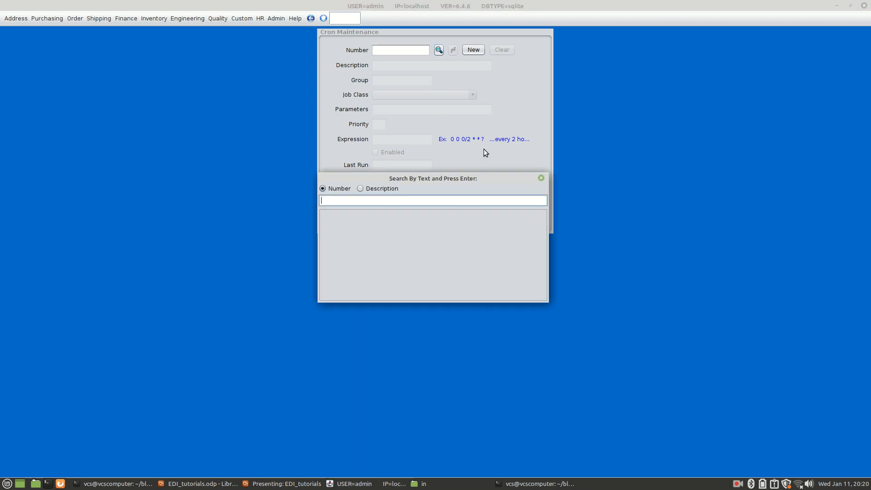
{"action": "key", "text": "Return"}
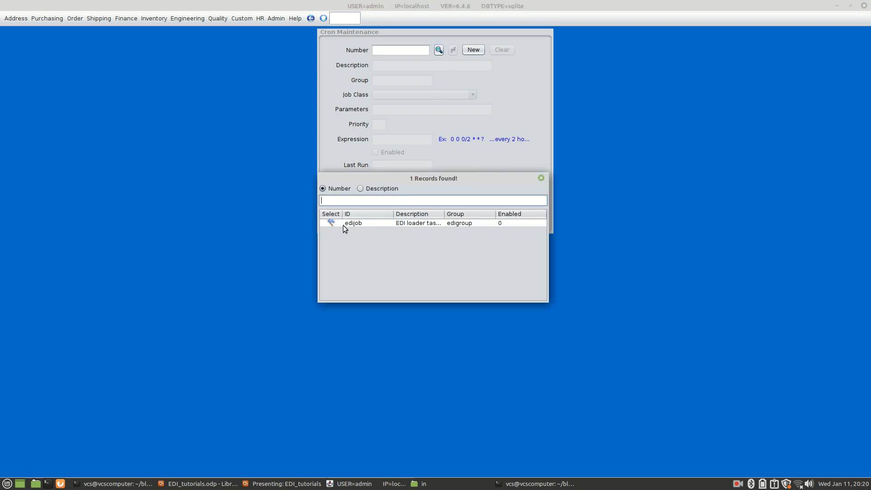
{"action": "left_click", "coordinate": [330, 223]}
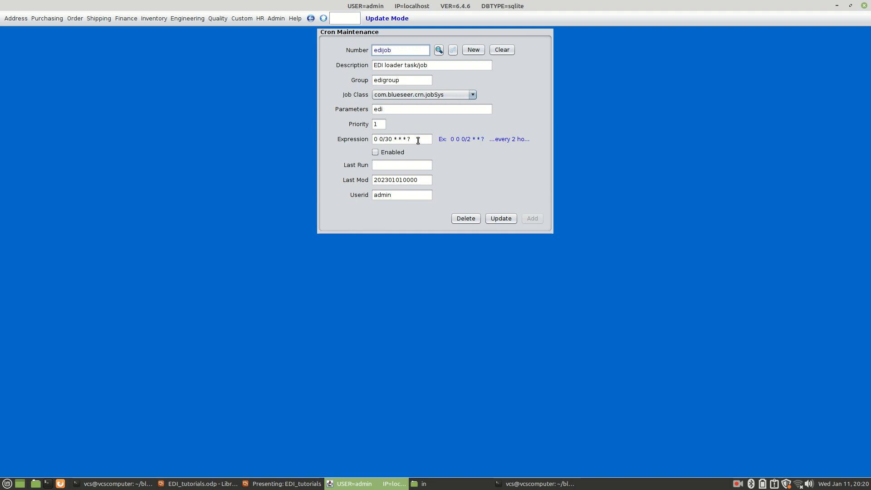
Step: Set the edijob cron expression to 0 0/2 * * * ? so that it runs every two minutes
{"action": "left_click", "coordinate": [392, 139]}
{"action": "key", "text": "BackSpace"}
{"action": "key", "text": "BackSpace"}
{"action": "type", "text": "2"}
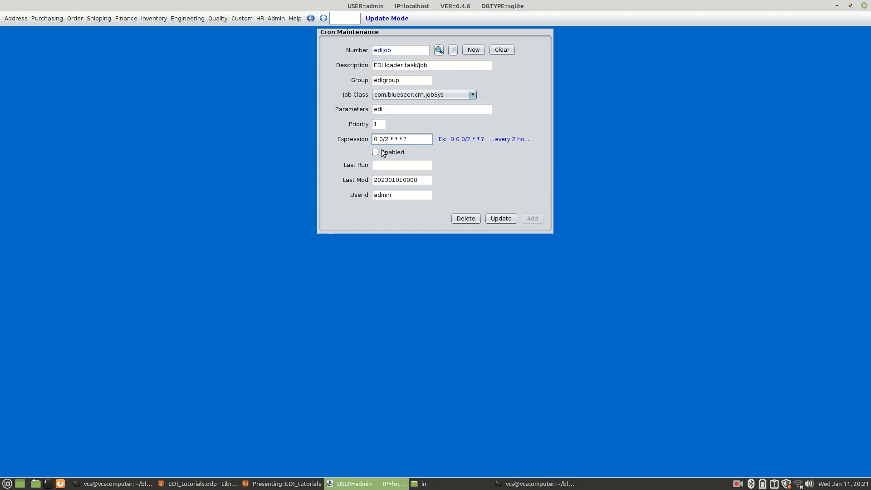
Step: Enable the edijob cron record, save the update, and bring up the cron server terminal
{"action": "left_click", "coordinate": [376, 152]}
{"action": "left_click", "coordinate": [503, 219]}
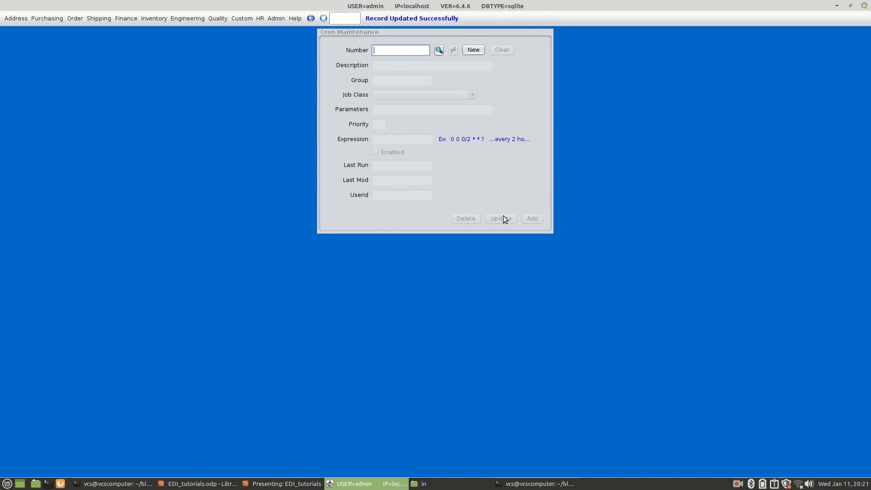
{"action": "key", "text": "alt+Tab"}
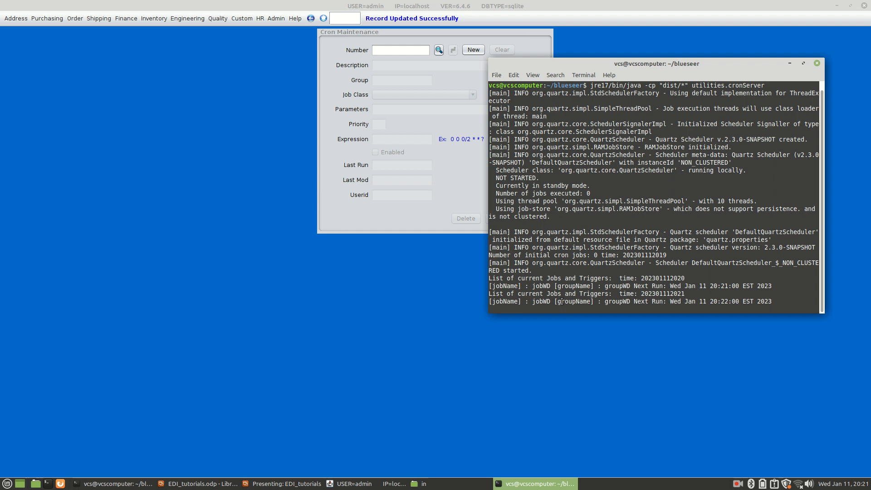
Step: Open a new file manager window, browse to blueseer/edi, check the in folder and return to edi
{"action": "left_click", "coordinate": [36, 483]}
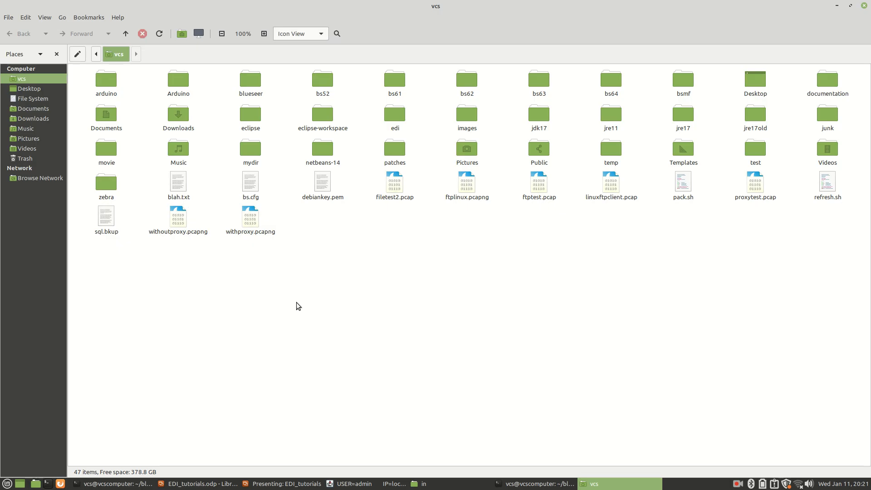
{"action": "double_click", "coordinate": [252, 83]}
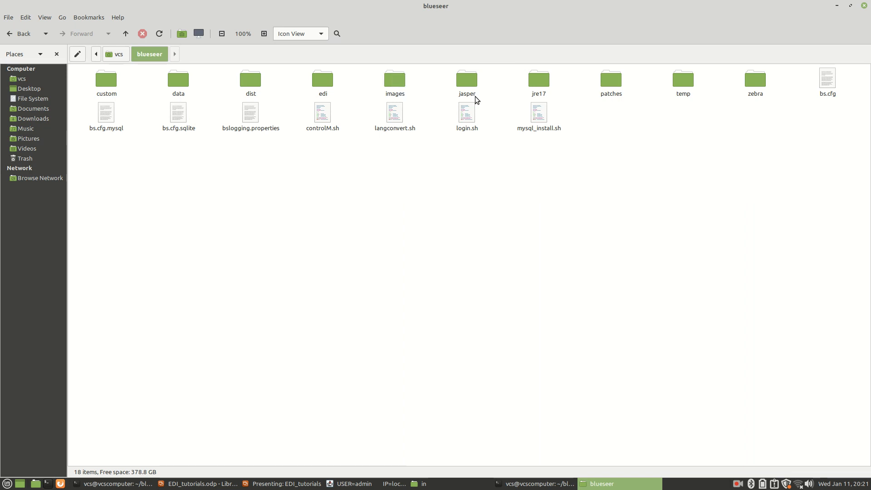
{"action": "double_click", "coordinate": [324, 84]}
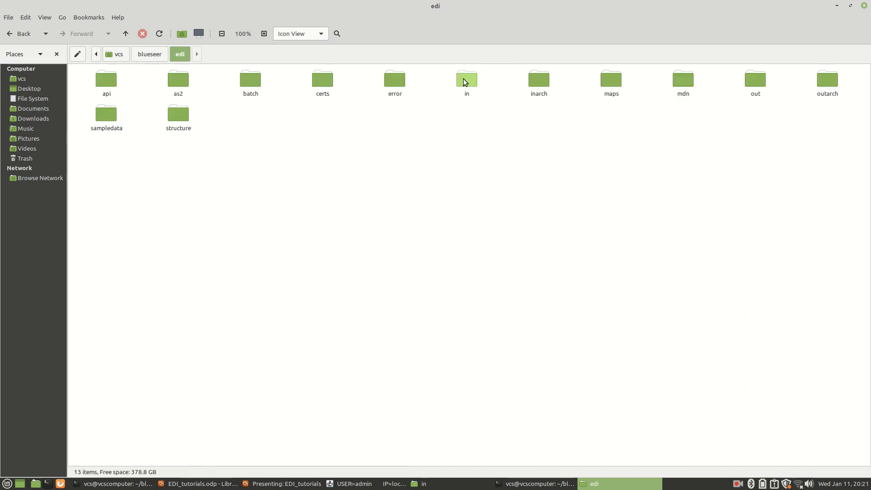
{"action": "double_click", "coordinate": [464, 81]}
{"action": "left_click", "coordinate": [175, 51]}
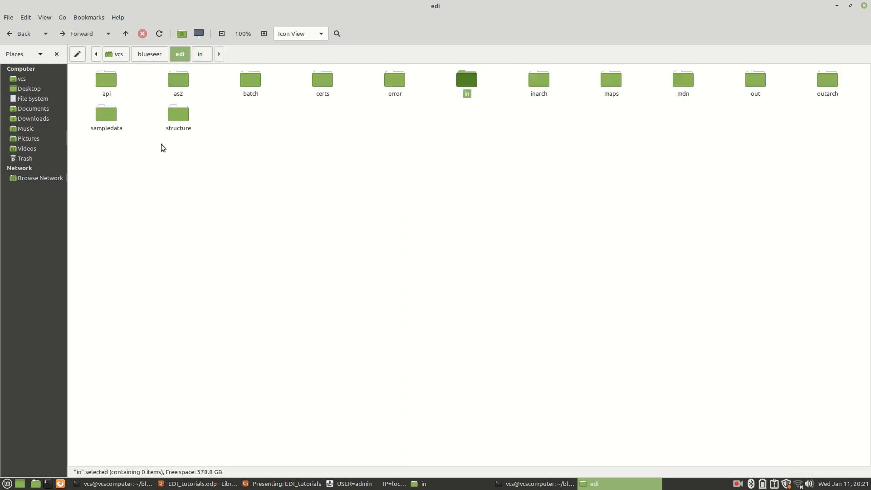
Step: Copy ACME_EDIFACT_CONTRL.txt, ACME_EDIFACT_ORDERS.txt and ACME_IDOC_INVOIC02out.txt from the sampledata folder into the in folder
{"action": "double_click", "coordinate": [114, 121]}
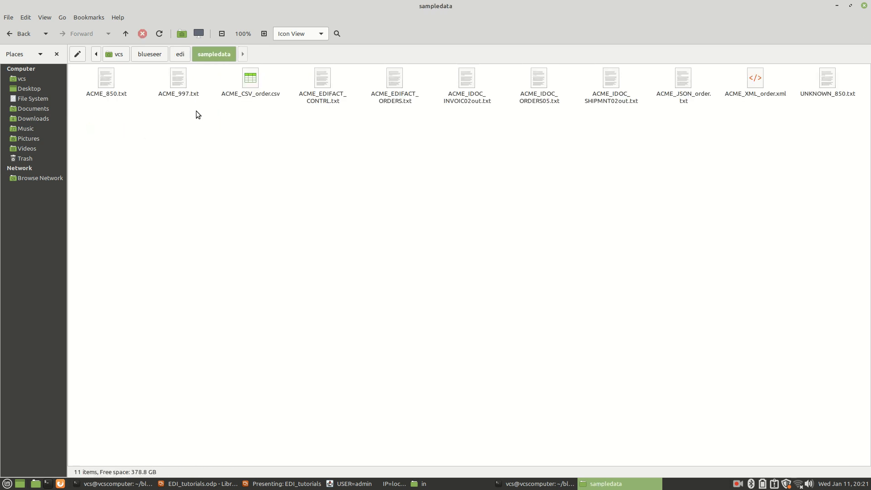
{"action": "left_click_drag", "start_coordinate": [299, 82], "coordinate": [469, 82]}
{"action": "key", "text": "ctrl+c"}
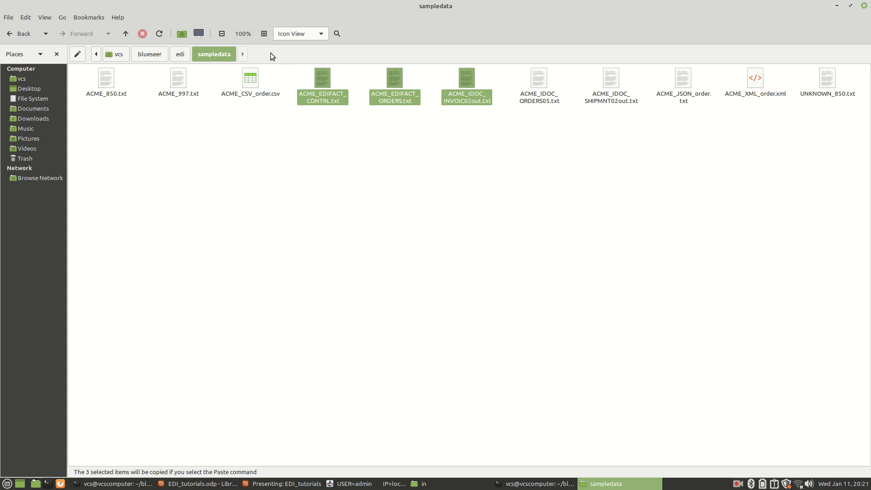
{"action": "left_click", "coordinate": [187, 54]}
{"action": "double_click", "coordinate": [468, 83]}
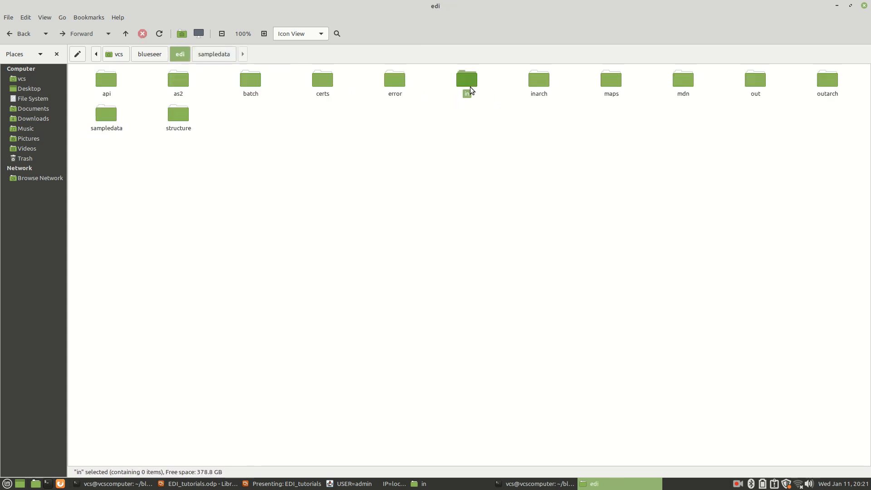
{"action": "key", "text": "ctrl+v"}
{"action": "left_click", "coordinate": [336, 185]}
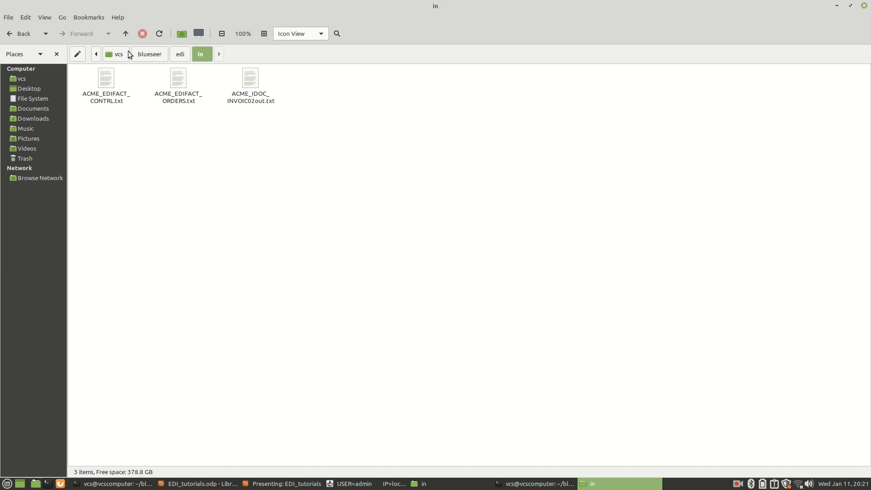
Step: Check the edijob run and the scheduled job lines in the cron server terminal, and recheck the in folder
{"action": "left_click", "coordinate": [565, 484]}
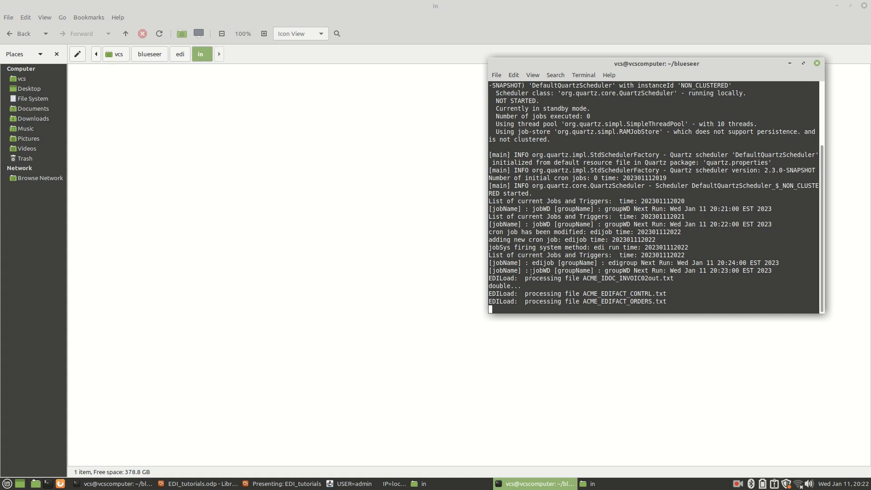
{"action": "left_click_drag", "start_coordinate": [533, 271], "coordinate": [754, 272]}
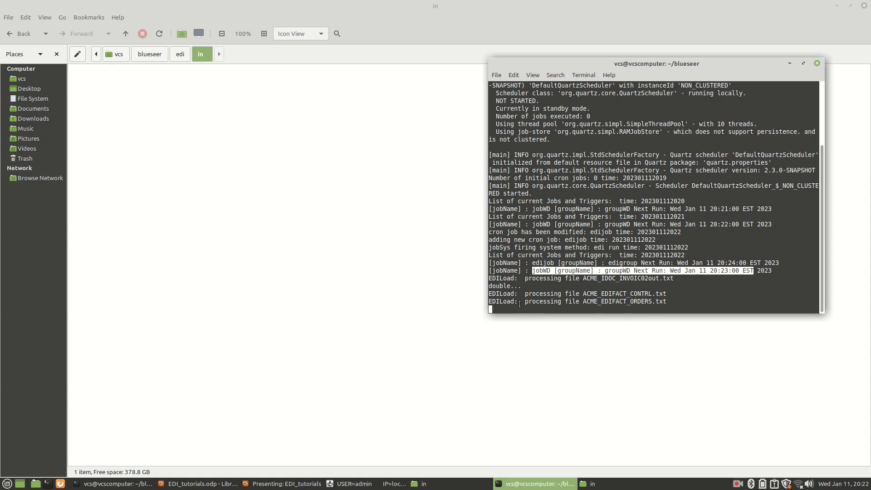
{"action": "left_click", "coordinate": [233, 118]}
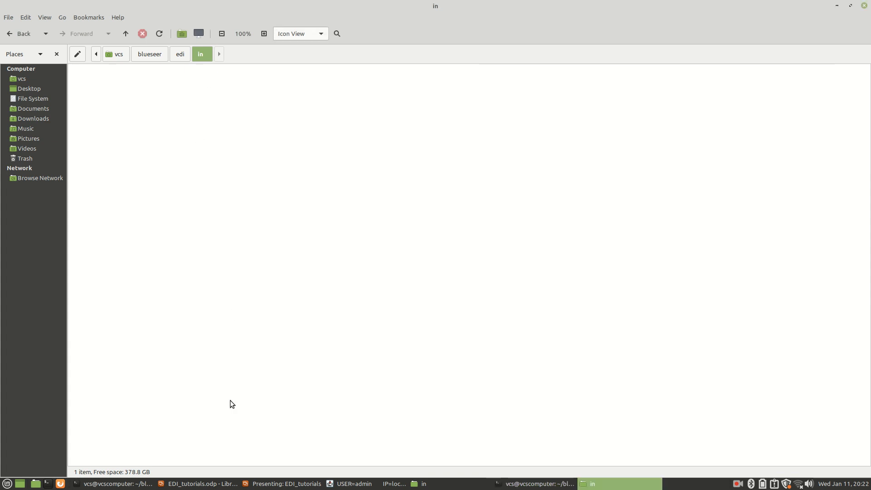
Step: Switch to BlueSeer, open the EDI Log and run it in File Log View for 2023-01-11
{"action": "left_click", "coordinate": [358, 484]}
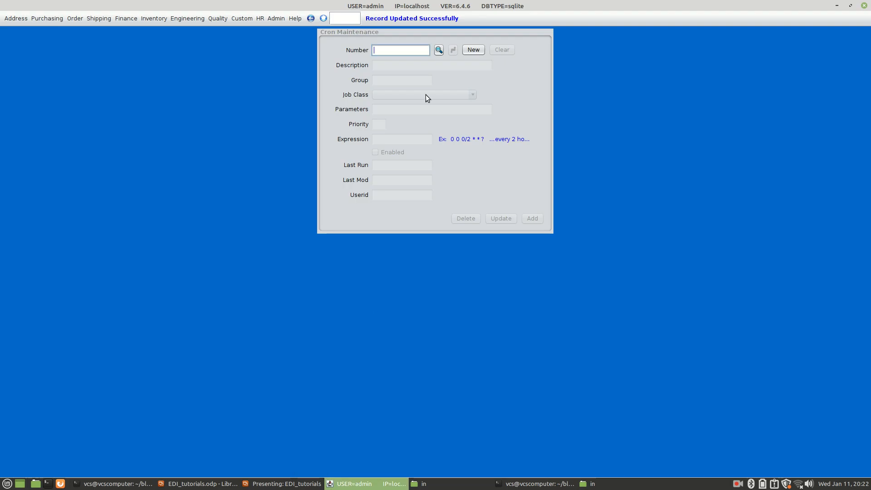
{"action": "left_click", "coordinate": [16, 20]}
{"action": "mouse_move", "coordinate": [19, 53]}
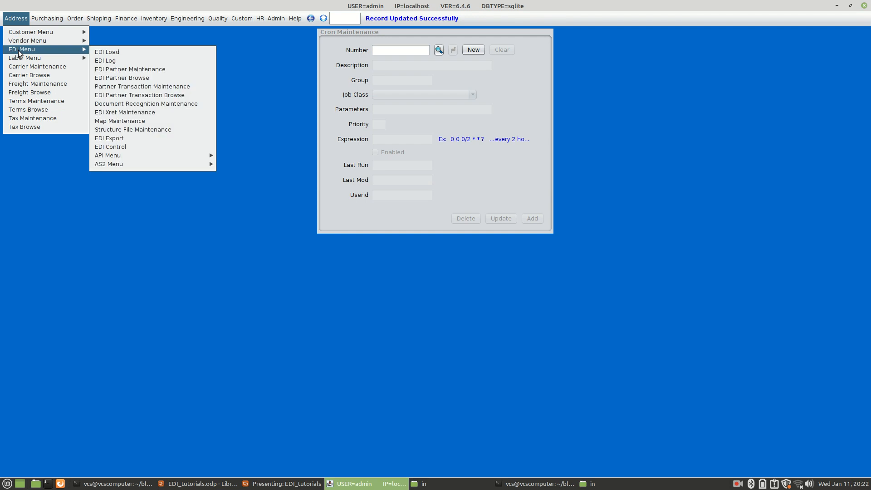
{"action": "left_click", "coordinate": [107, 60]}
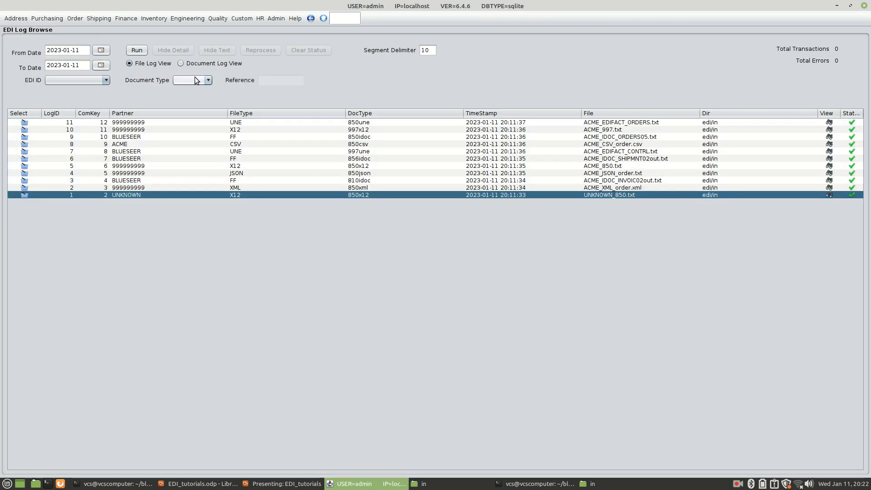
{"action": "left_click", "coordinate": [137, 50]}
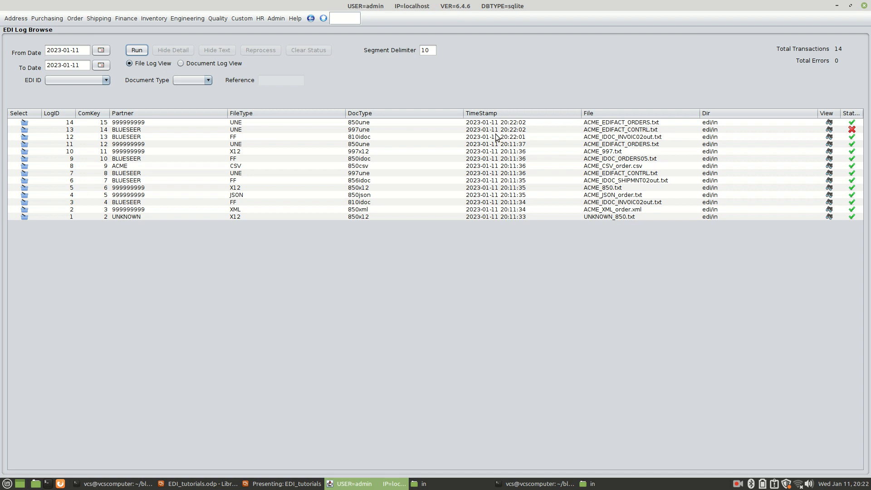
Step: Examine the newest EDI log entries for the CONTRL, INVOIC02out and EDIFACT ORDERS files, including their timestamps
{"action": "left_click", "coordinate": [509, 130]}
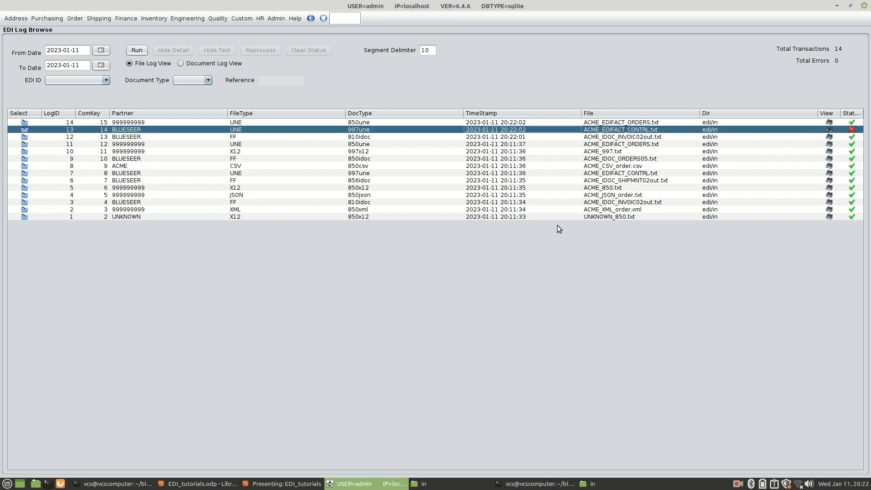
{"action": "left_click", "coordinate": [508, 137]}
{"action": "left_click", "coordinate": [509, 129]}
{"action": "left_click", "coordinate": [509, 123]}
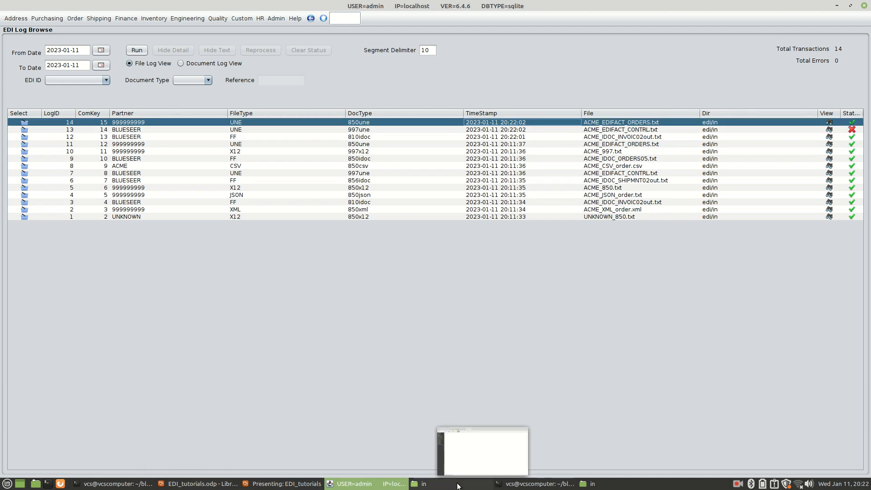
Step: Copy ACME_IDOC_ORDERS05.txt, ACME_IDOC_SHIPMNT02out.txt, ACME_JSON_order.txt and ACME_XML_order.xml from the edi/sampledata folder to the clipboard
{"action": "left_click", "coordinate": [474, 483]}
{"action": "left_click", "coordinate": [179, 54]}
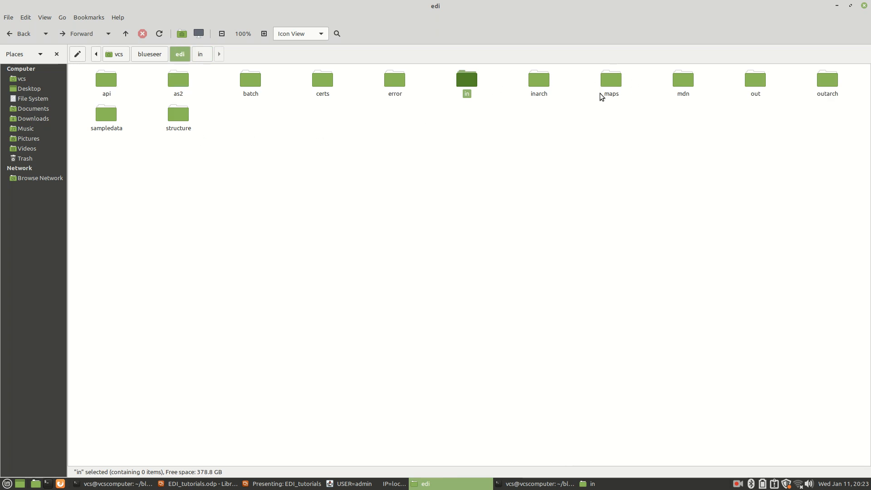
{"action": "double_click", "coordinate": [108, 119]}
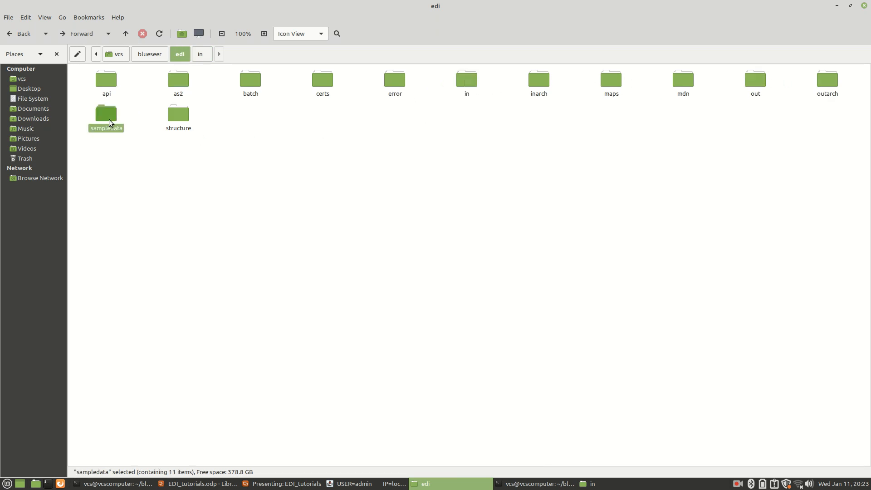
{"action": "left_click", "coordinate": [609, 84]}
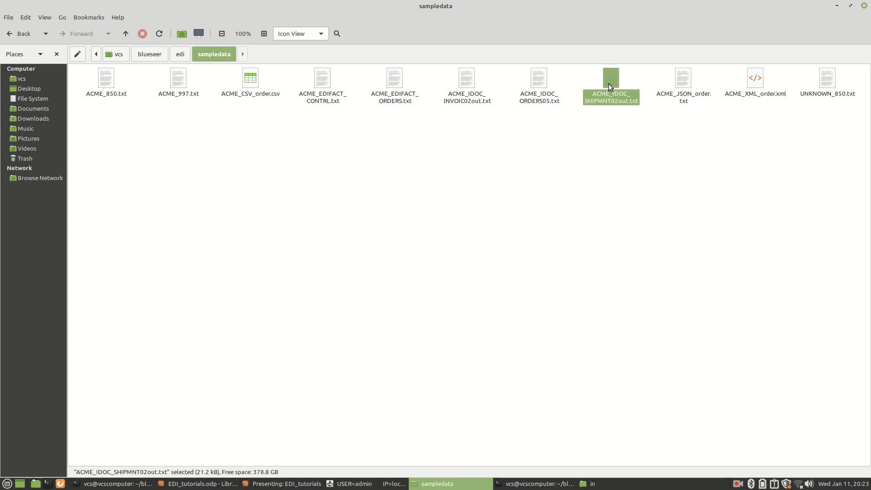
{"action": "left_click", "coordinate": [681, 87], "text": "ctrl"}
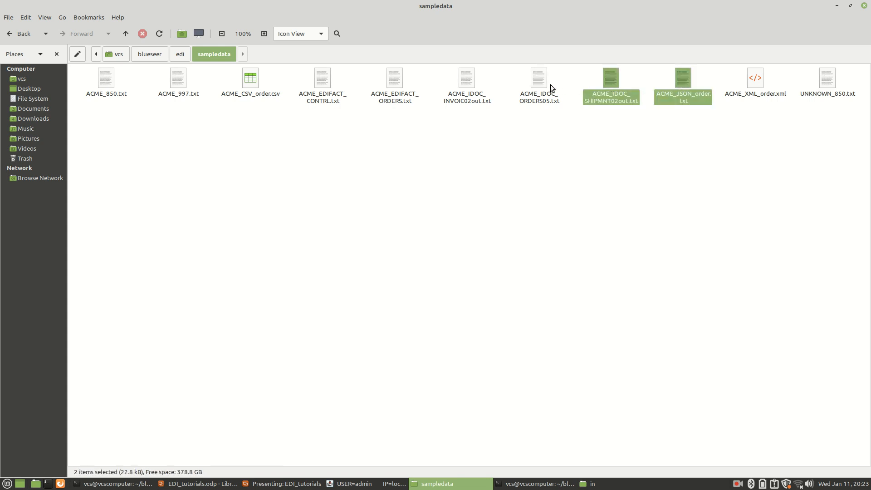
{"action": "left_click", "coordinate": [551, 89], "text": "ctrl"}
{"action": "left_click", "coordinate": [745, 86], "text": "ctrl"}
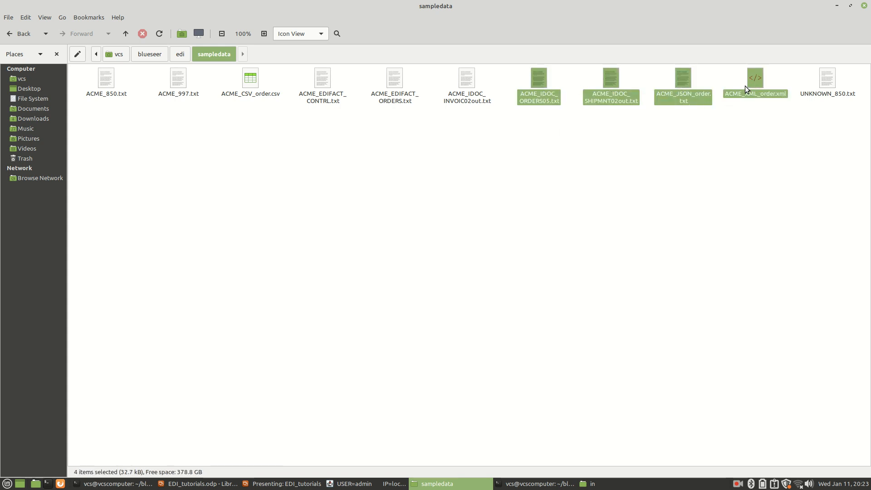
{"action": "key", "text": "ctrl+c"}
Step: Paste the four copied sample files into the edi/in folder and clear the selection
{"action": "left_click", "coordinate": [174, 54]}
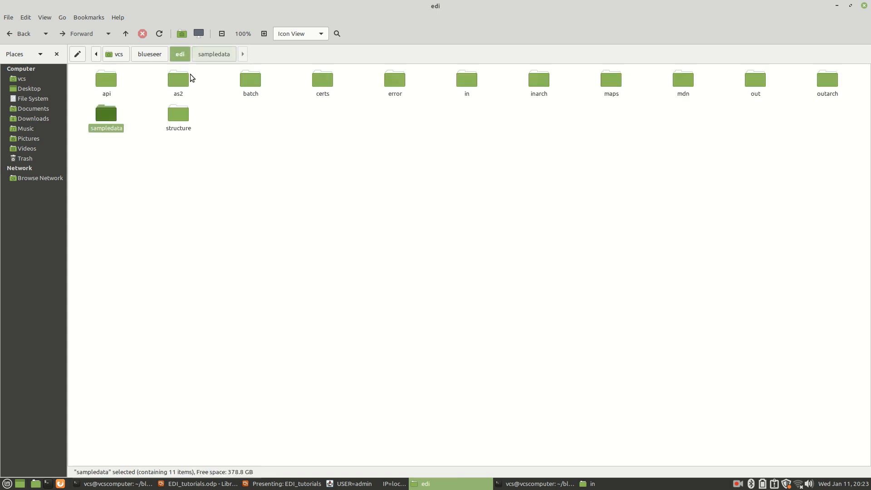
{"action": "left_click", "coordinate": [465, 80]}
{"action": "double_click", "coordinate": [465, 80]}
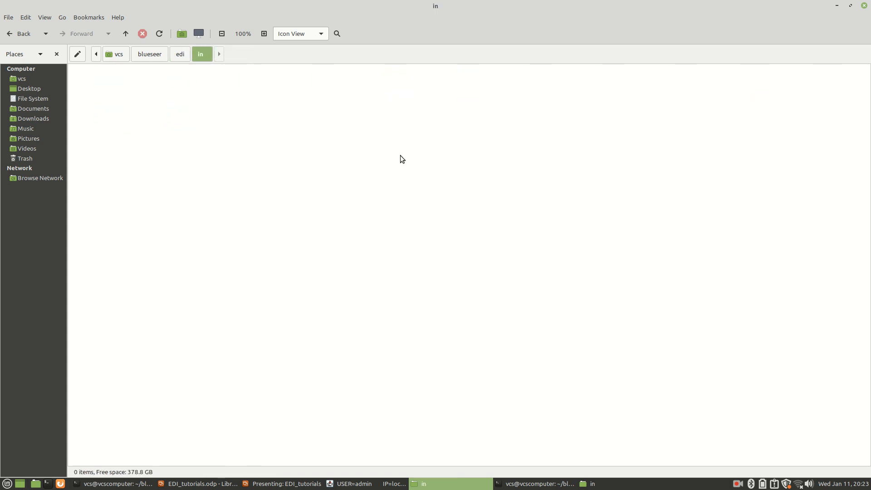
{"action": "key", "text": "ctrl+v"}
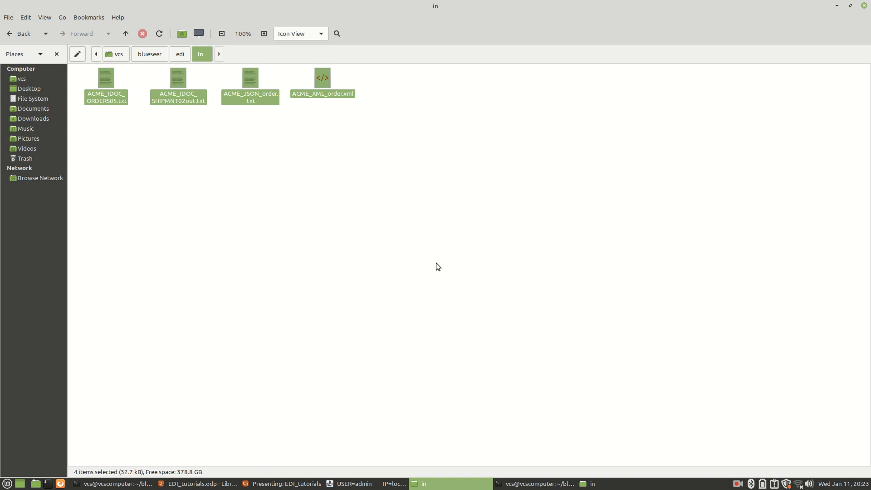
{"action": "left_click", "coordinate": [436, 263]}
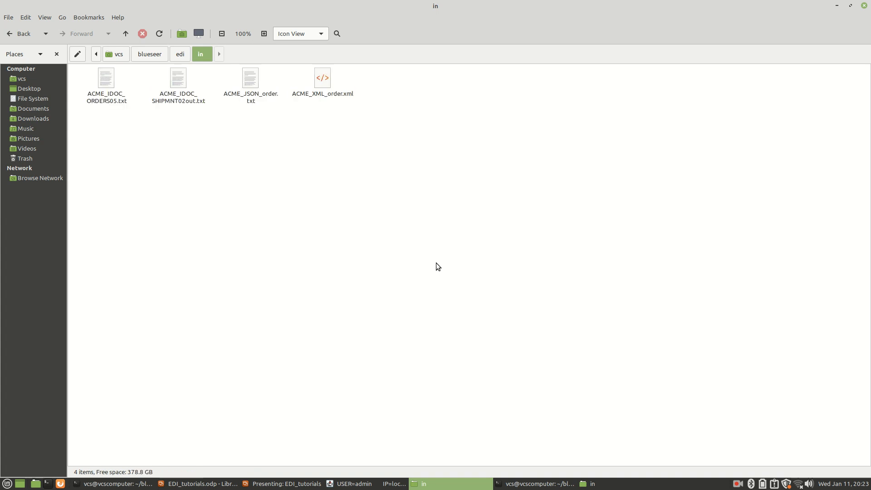
Step: Monitor the cron server terminal and the edi/in folder for the next scheduled edijob run
{"action": "key", "text": "alt+Tab"}
{"action": "key", "text": "alt+Tab"}
{"action": "key", "text": "alt+Tab"}
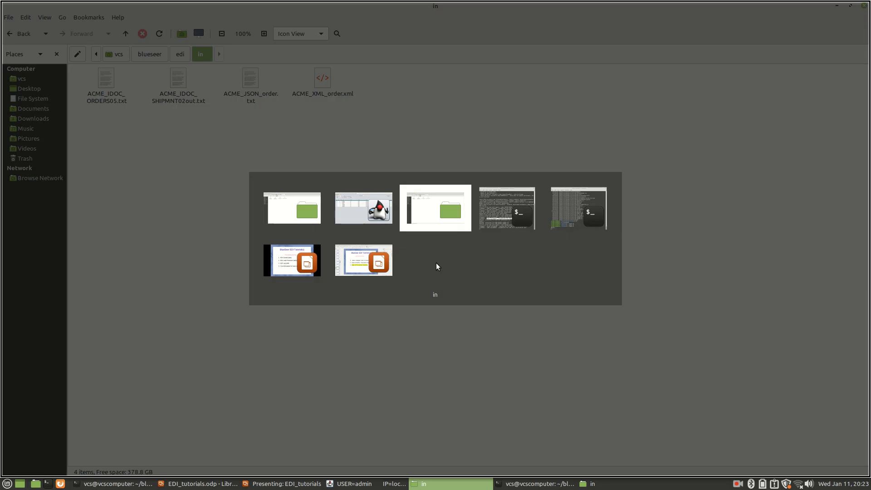
{"action": "key", "text": "alt+Tab"}
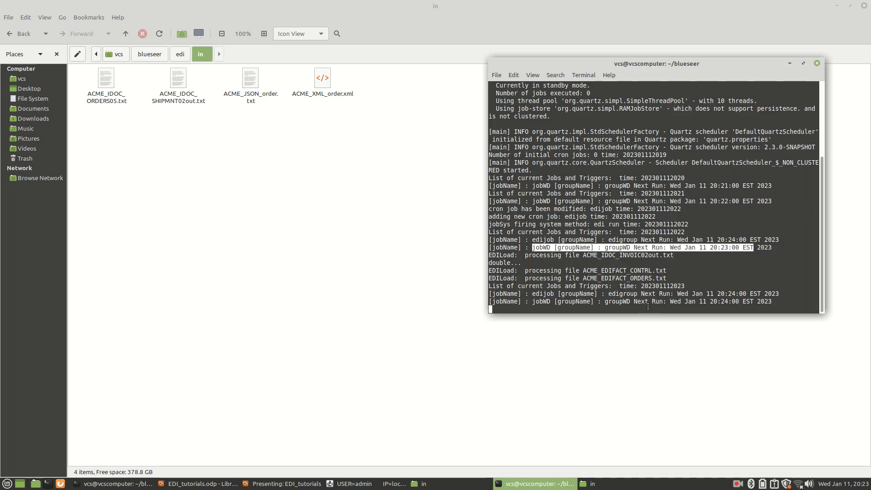
{"action": "left_click", "coordinate": [352, 484]}
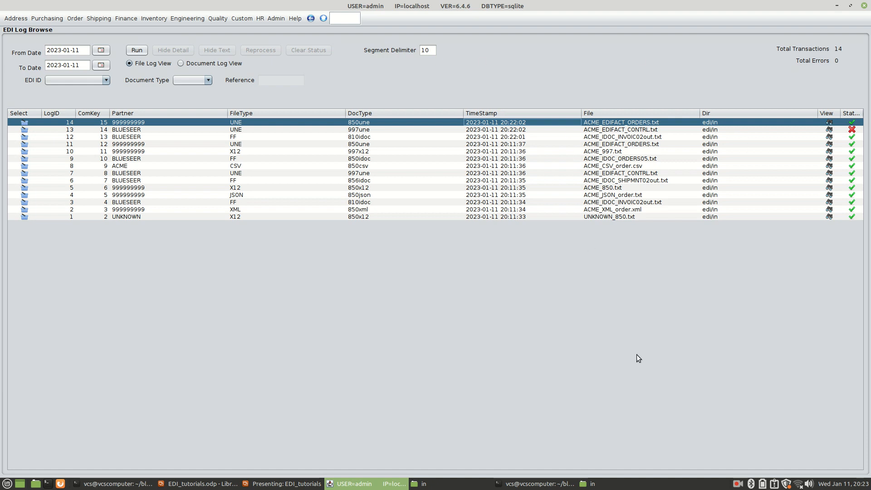
{"action": "key", "text": "alt+Tab"}
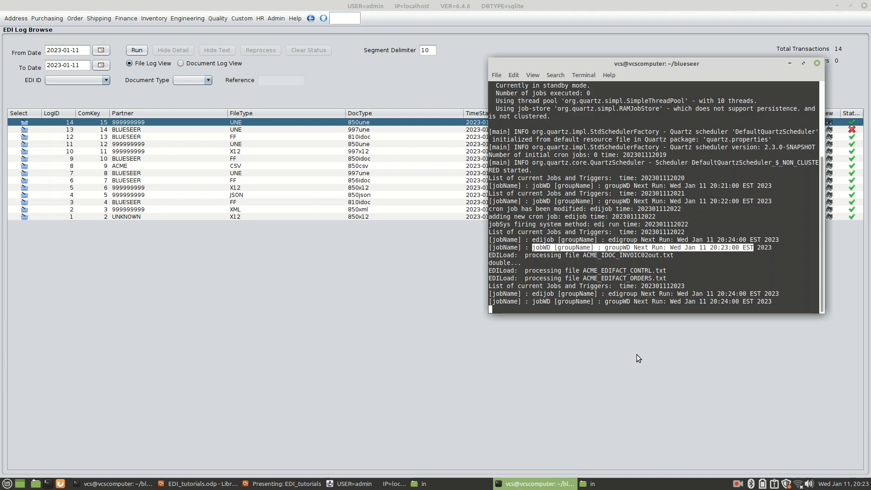
{"action": "left_click", "coordinate": [420, 484]}
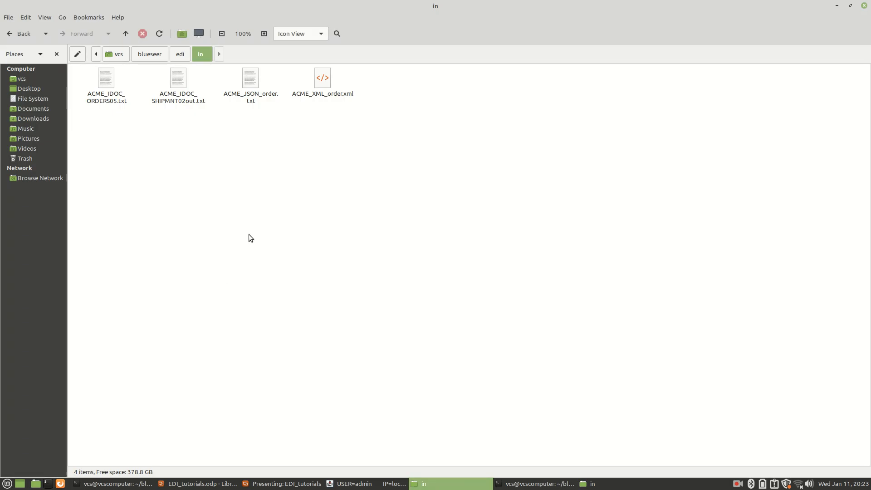
{"action": "key", "text": "alt+Tab"}
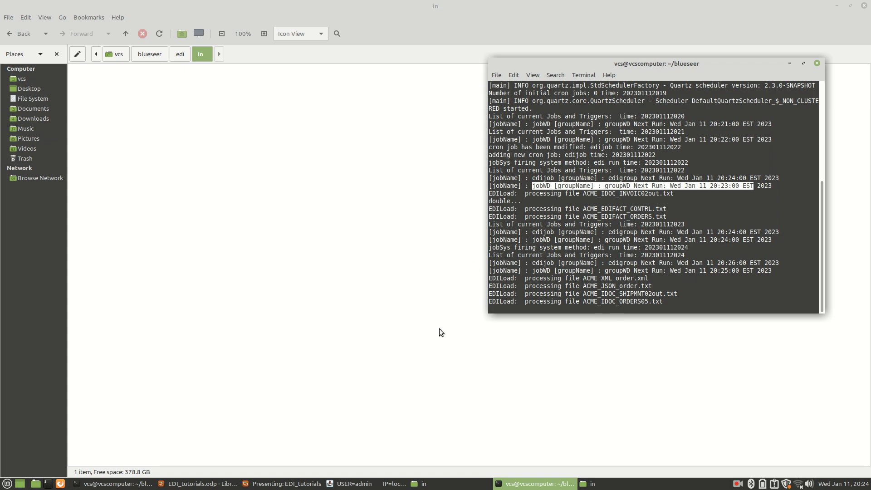
Step: Switch to BlueSeer and rerun the EDI log browse for 2023-01-11 to check the newly loaded files
{"action": "left_click", "coordinate": [349, 484]}
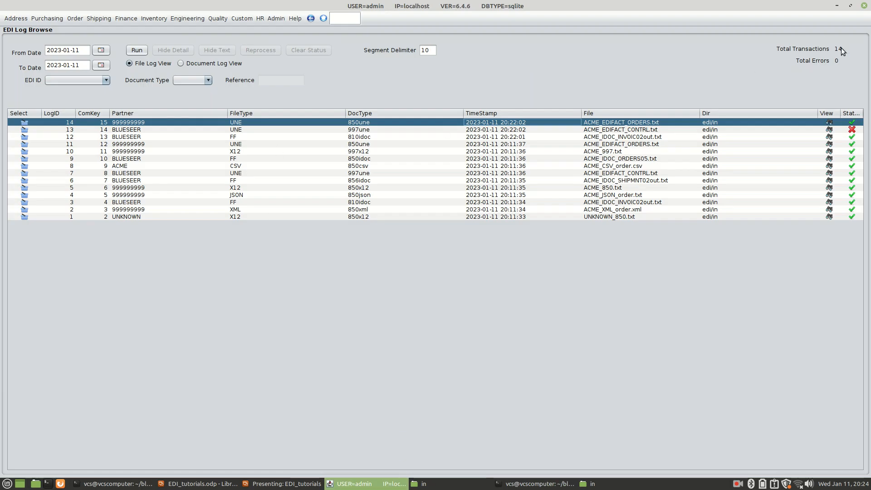
{"action": "left_click", "coordinate": [134, 50]}
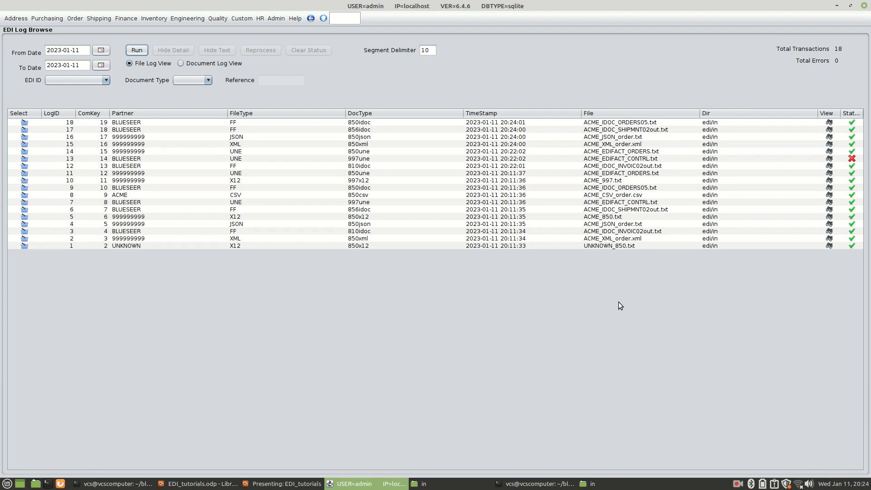
Step: Look up the edijob record in Cron Maintenance and review its job class, parameters and schedule expression
{"action": "left_click", "coordinate": [273, 18]}
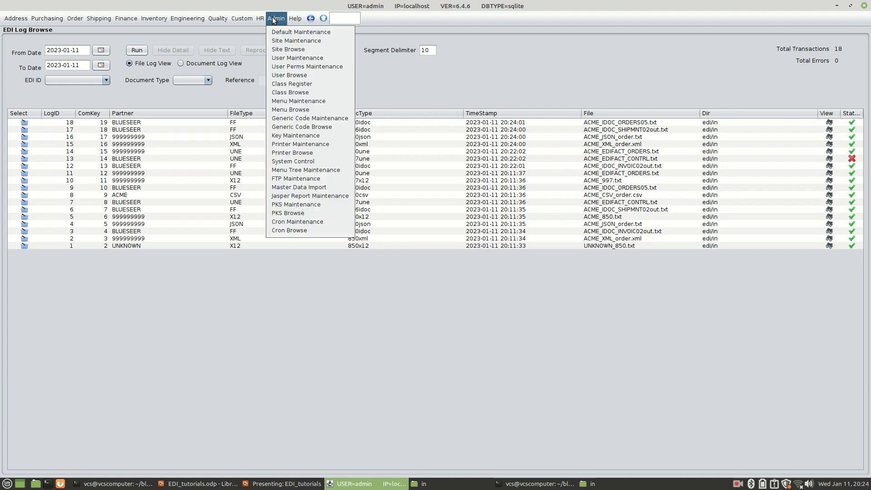
{"action": "left_click", "coordinate": [296, 221]}
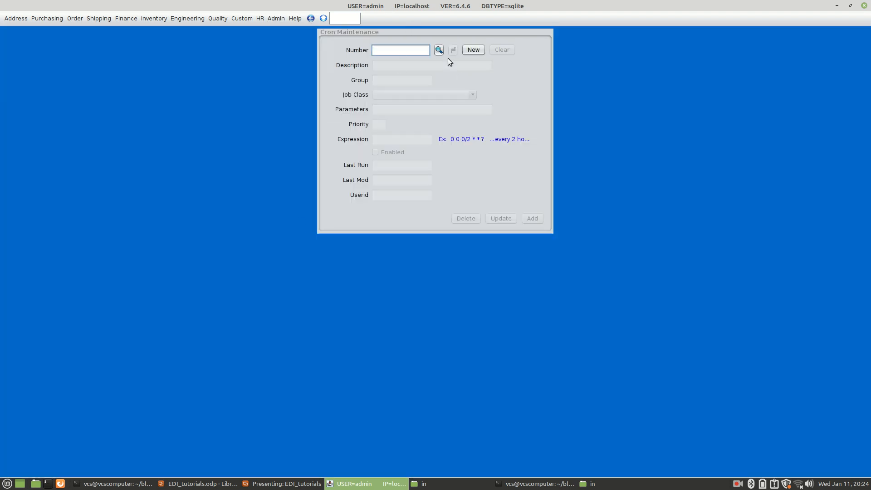
{"action": "left_click", "coordinate": [439, 50]}
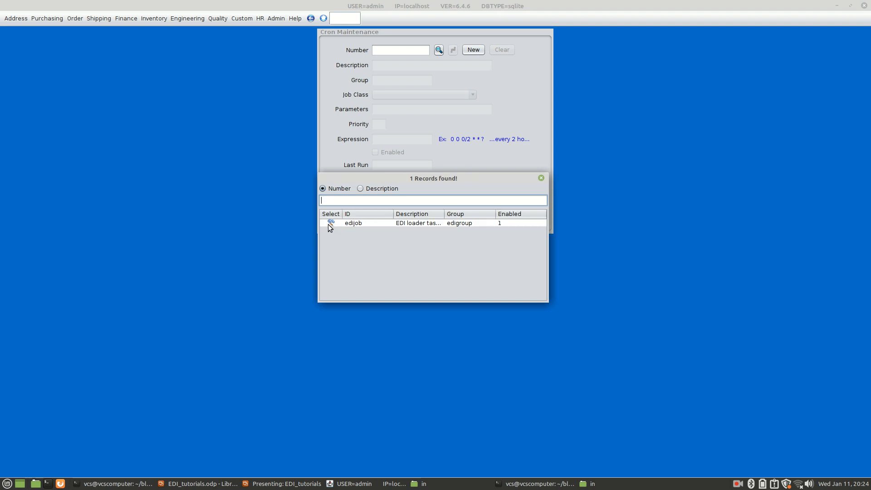
{"action": "left_click", "coordinate": [330, 223]}
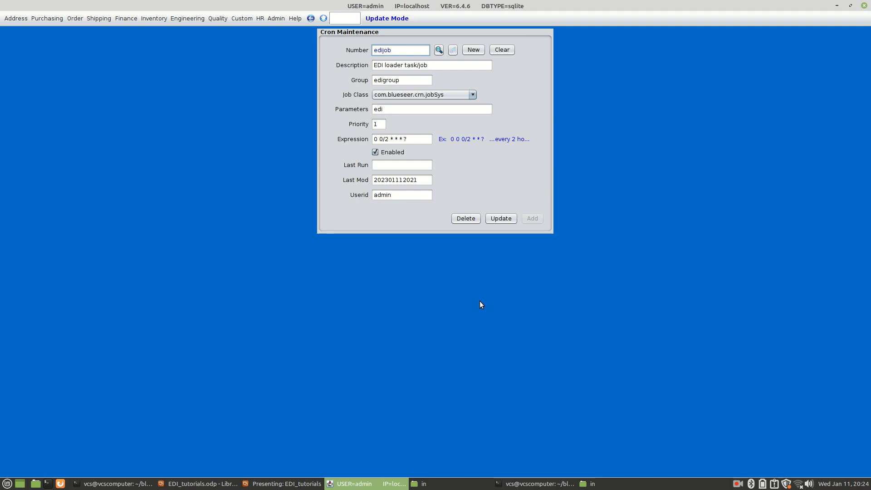
Step: Switch to the running EDI_tutorials presentation and advance to the Contact Information slide
{"action": "key", "text": "alt+Tab"}
{"action": "key", "text": "alt+Tab"}
{"action": "key", "text": "alt+Tab"}
{"action": "key", "text": "alt+Tab"}
{"action": "key", "text": "alt+Tab"}
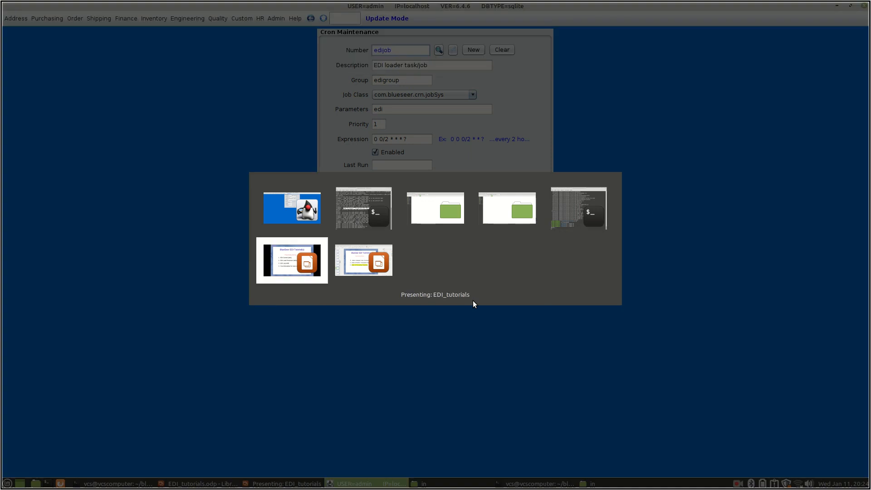
{"action": "key", "text": "Right"}
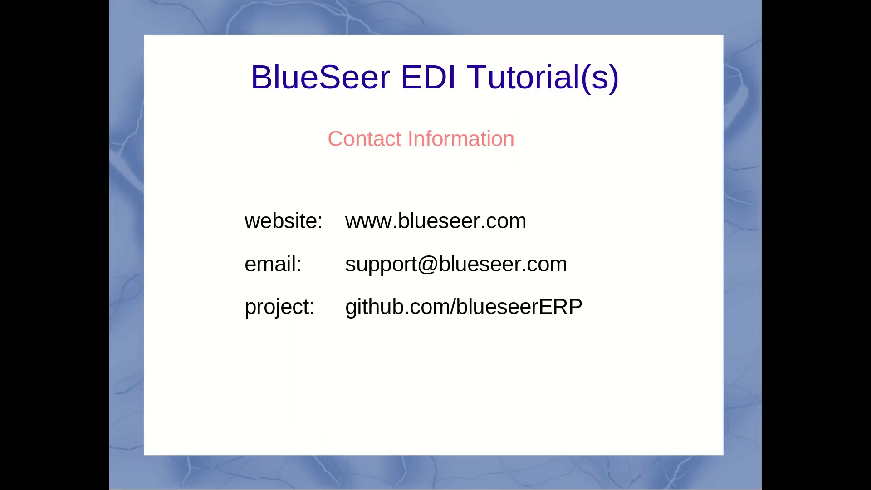